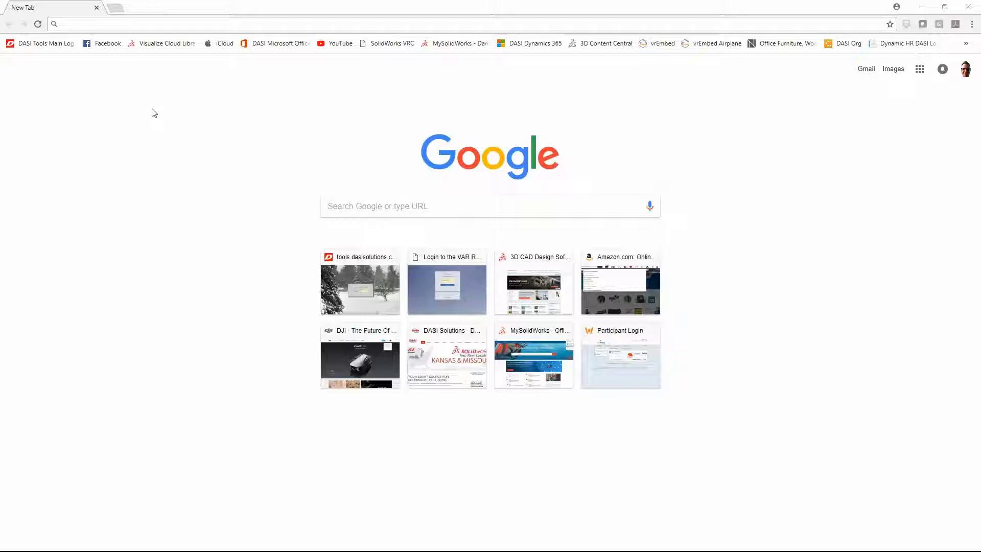
Step: Go to my.solidworks.com and log in with the saved SOLIDWORKS ID account
left_click(81, 25)
type("my.solidworks.com")
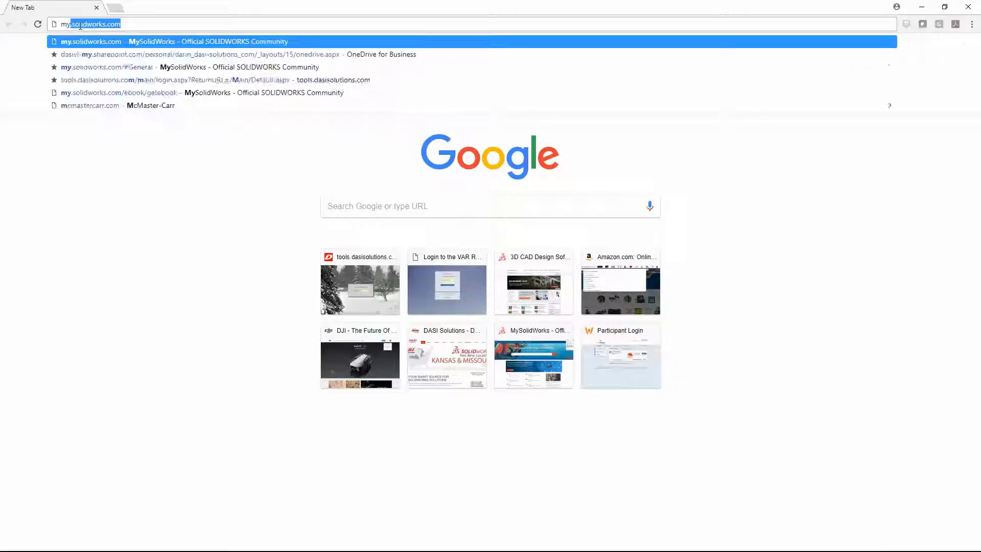
key("Return")
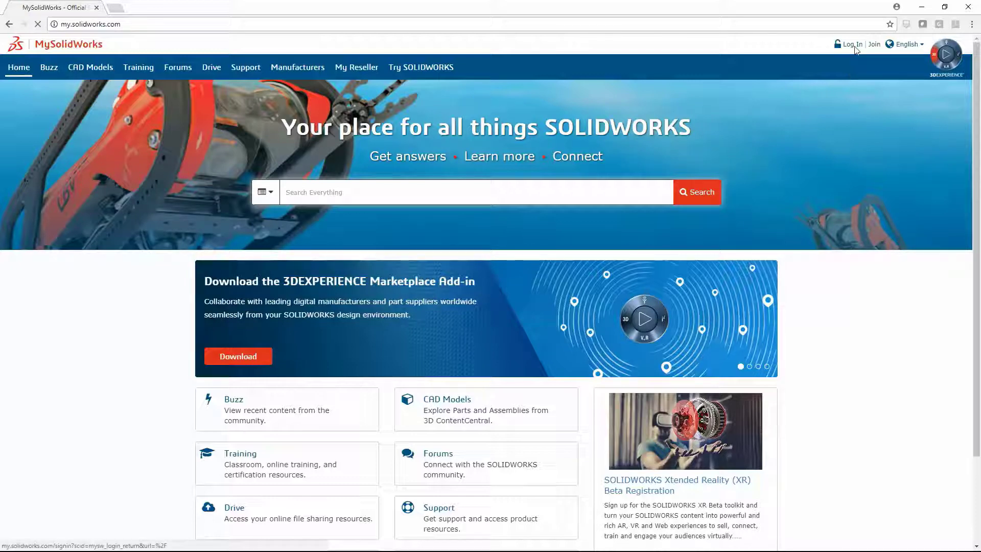
left_click(852, 45)
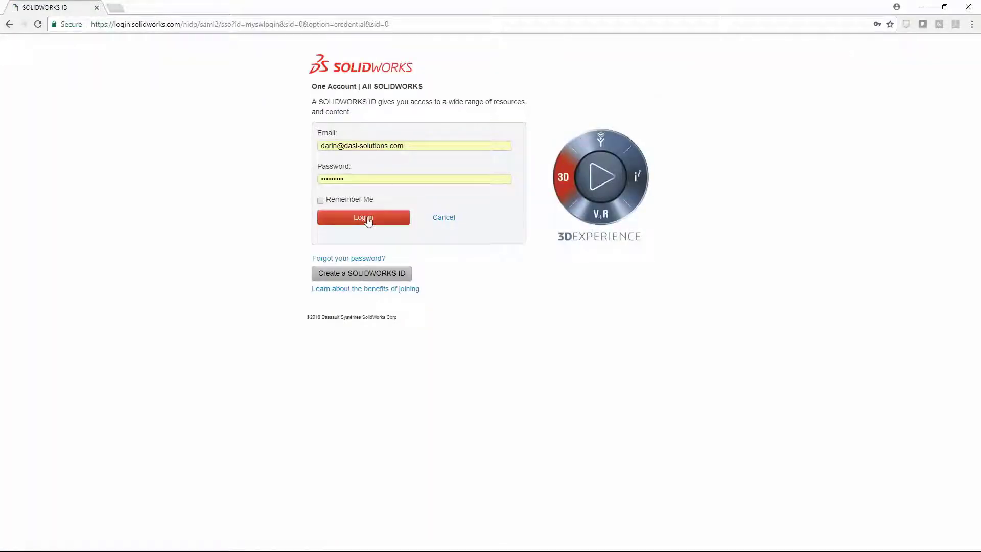
left_click(364, 219)
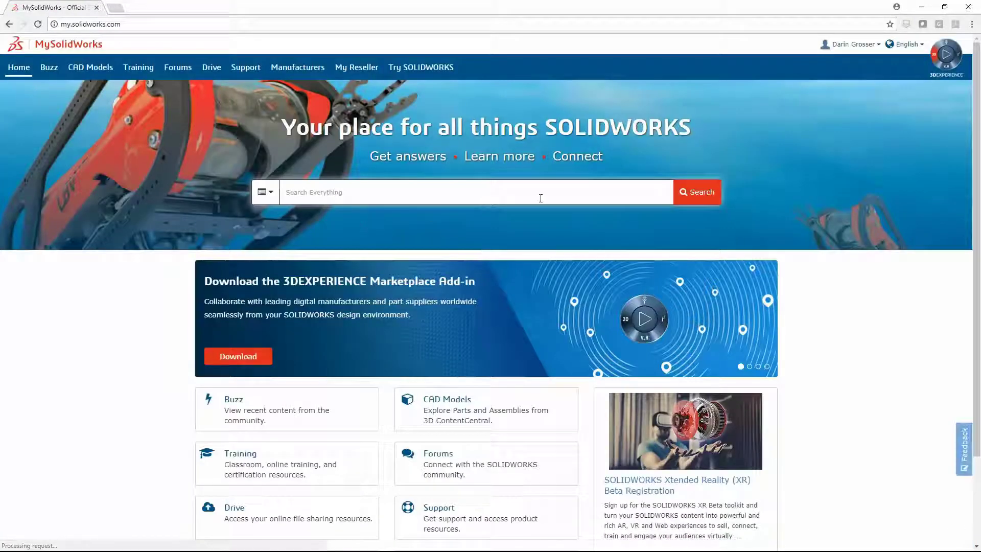
Step: Open the Admin Portal, search members by last name, and review the found member's products
left_click(878, 45)
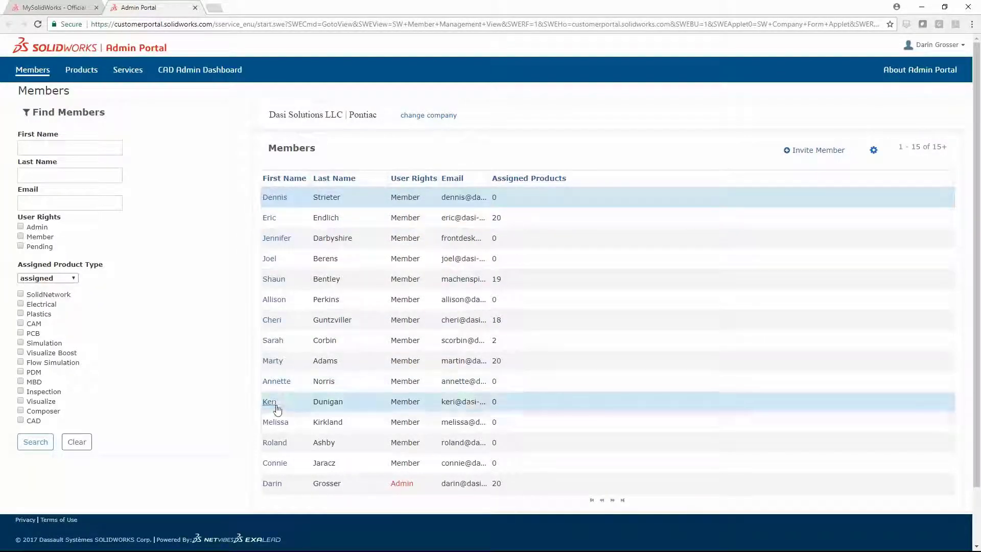
left_click(103, 186)
type("sta")
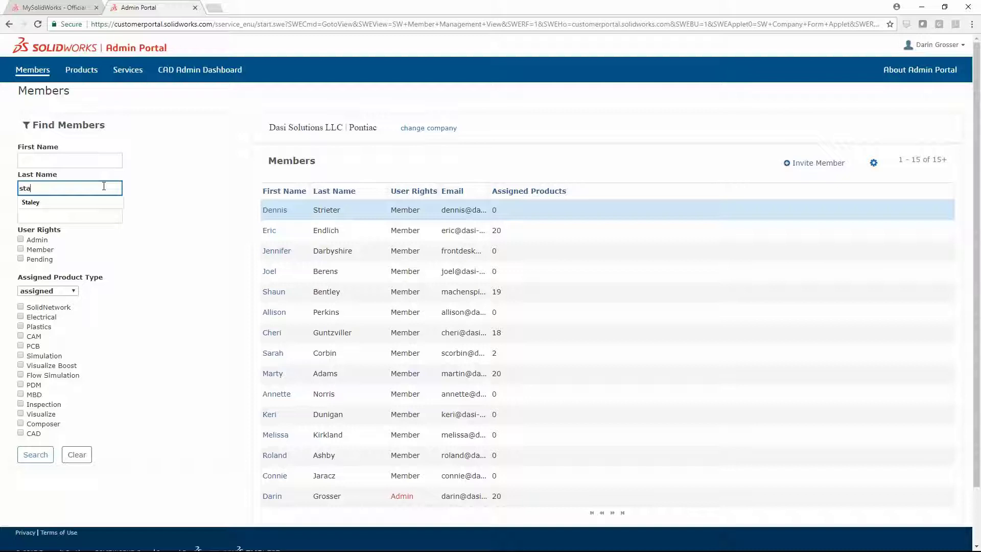
left_click(68, 201)
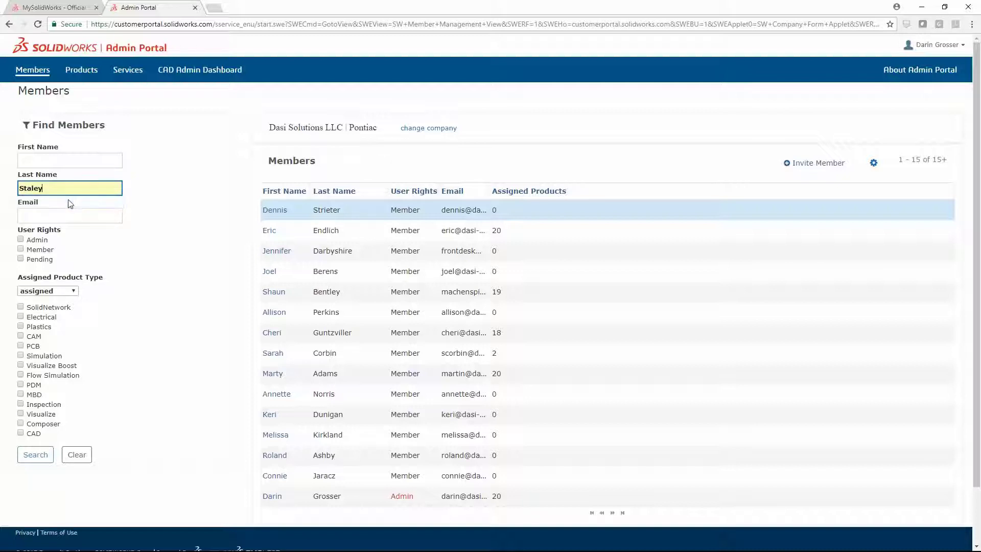
left_click(45, 457)
left_click(281, 217)
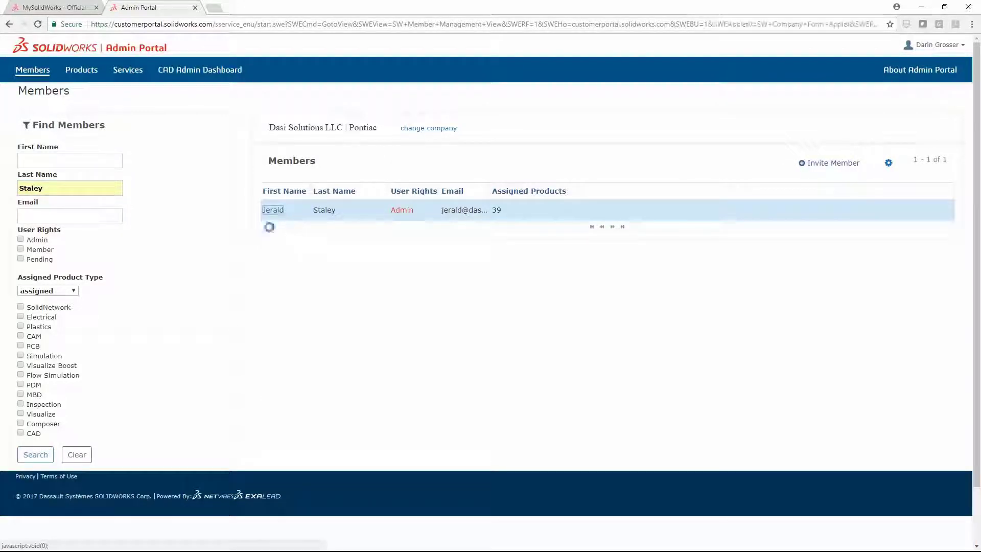
scroll(242, 260, "down", 1)
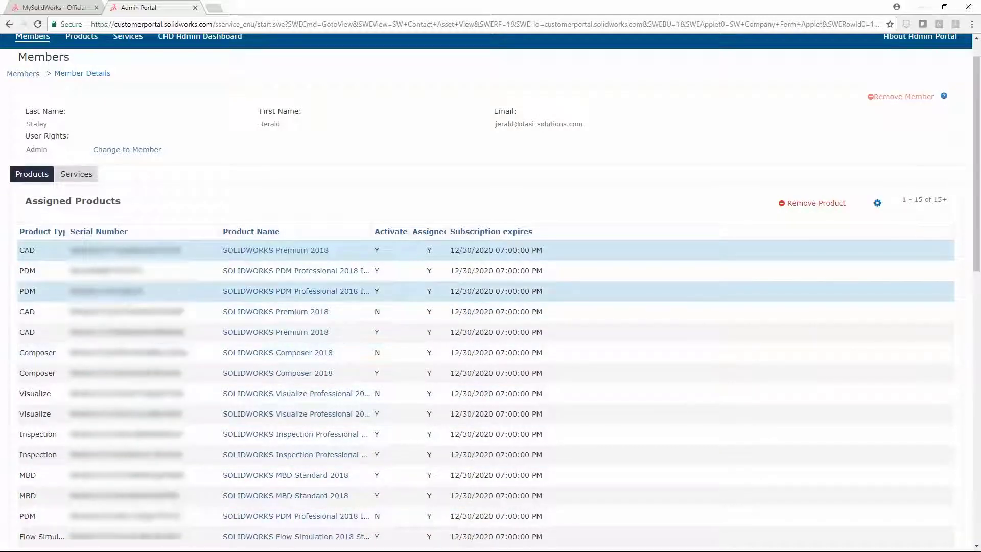
scroll(171, 194, "up", 1)
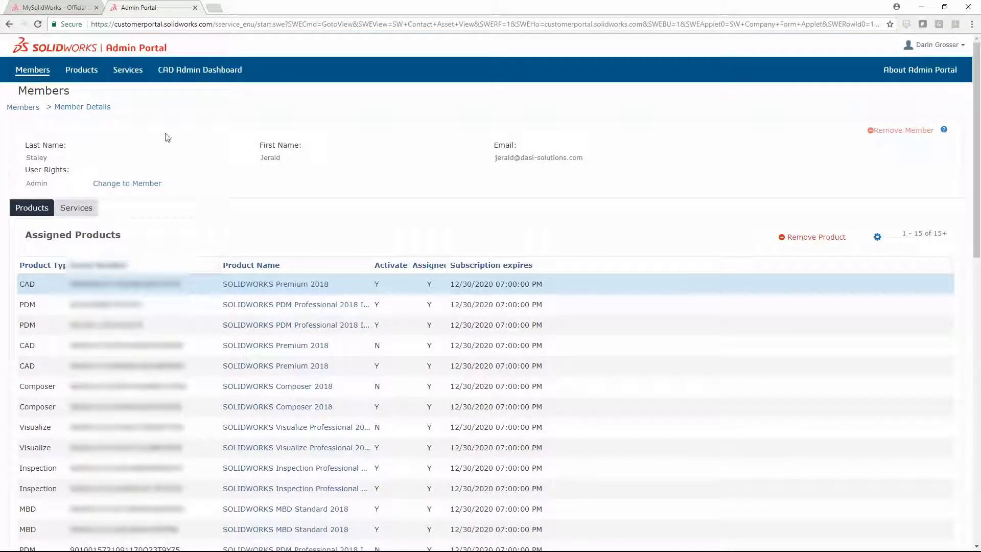
Step: Back on Members, filter for CAD product holders, then clear the filters to list everyone
left_click(39, 75)
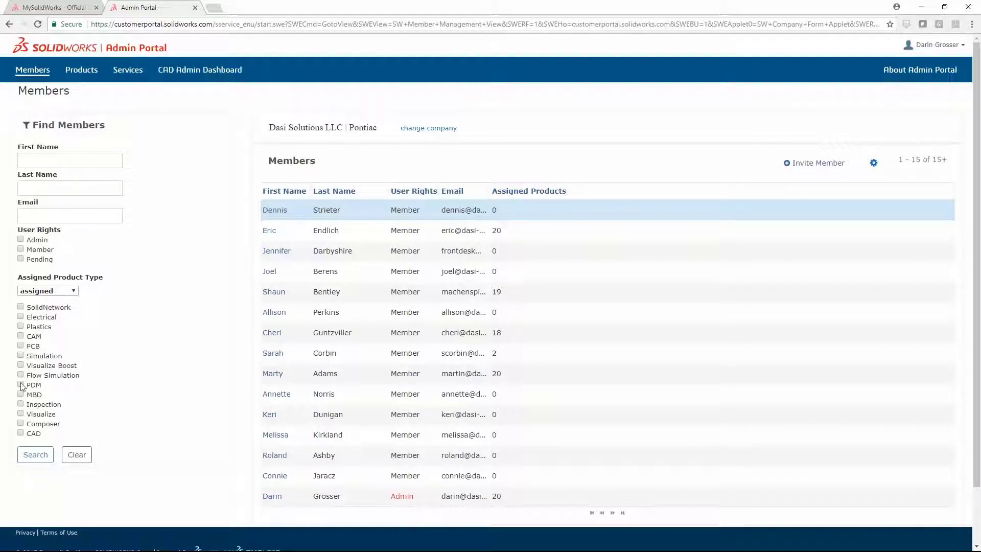
left_click(35, 456)
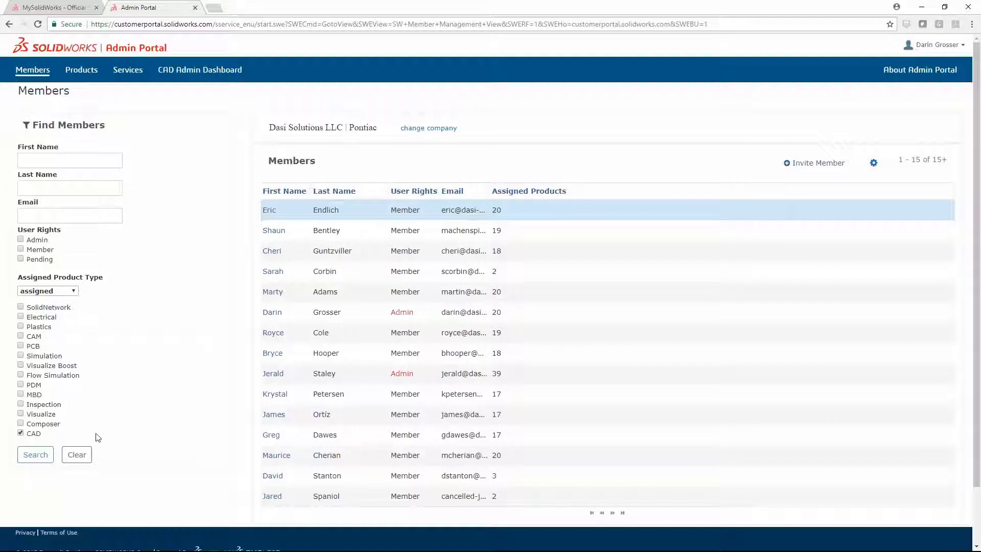
left_click(77, 455)
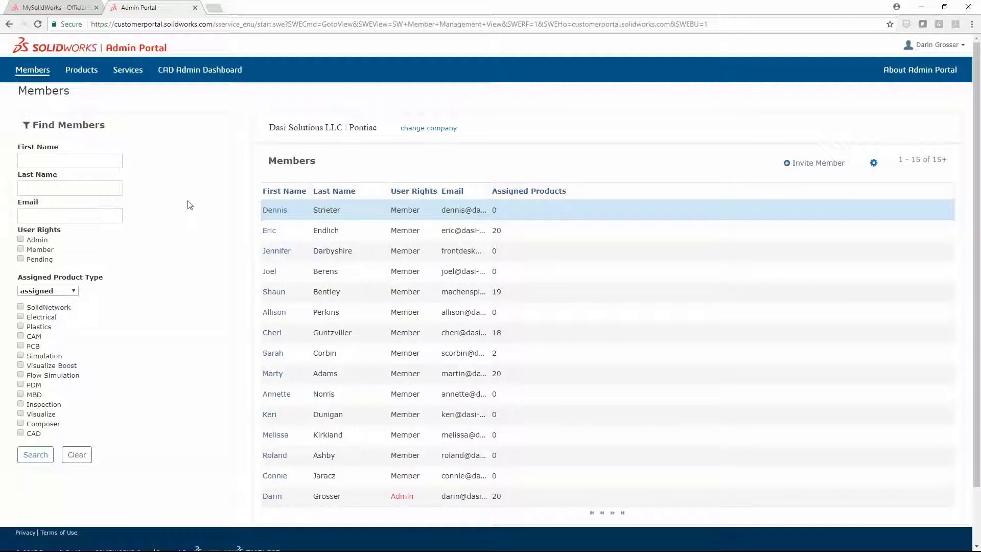
Step: Start a Member-rights invitation and enter the new user's e-mail address
left_click(818, 163)
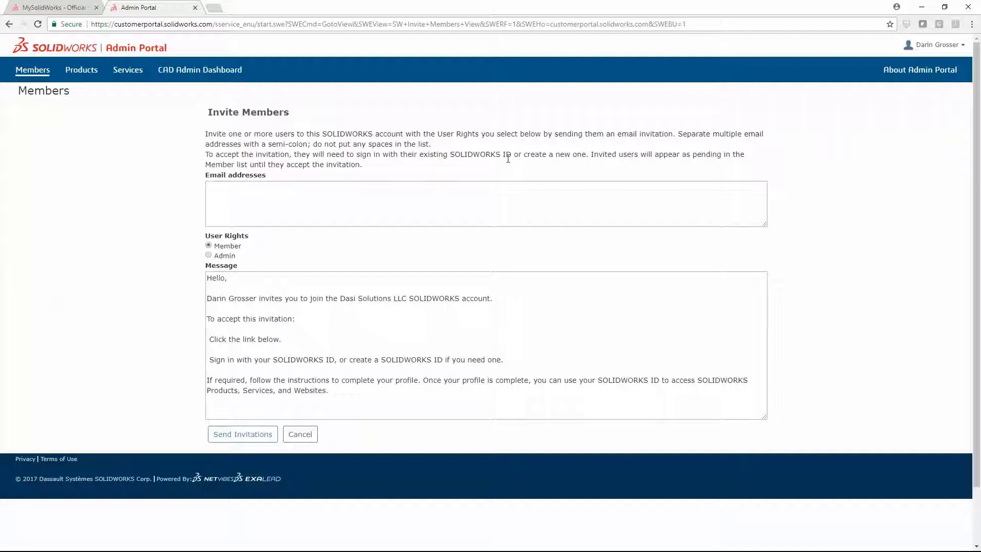
left_click(246, 194)
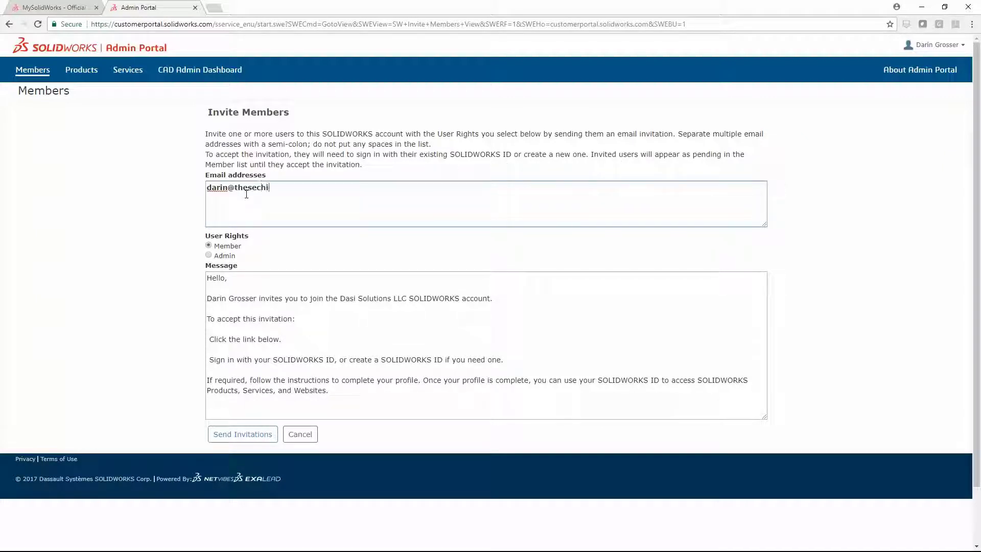
Step: Send the invitation, then open the received SOLIDWORKS invitation e-mail in Outlook
left_click(241, 434)
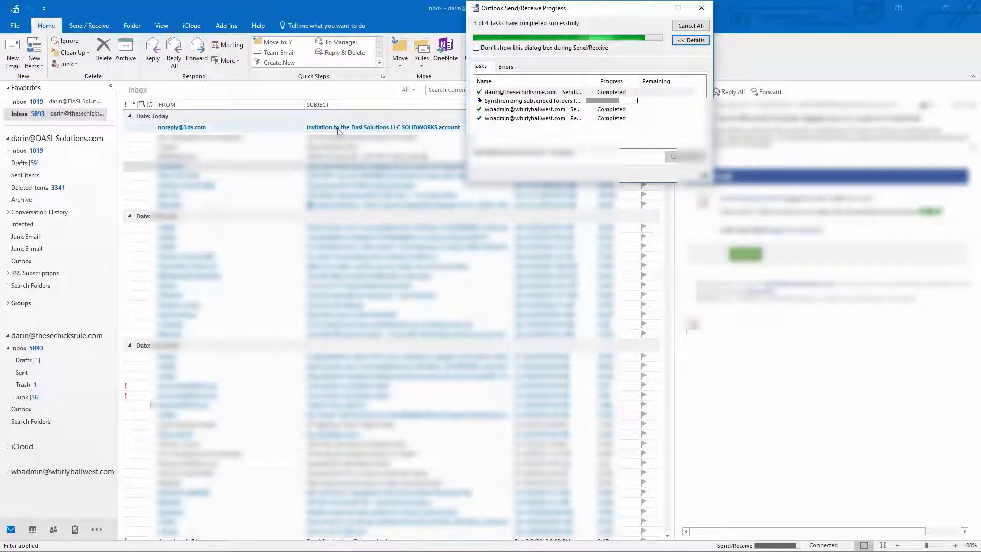
double_click(337, 129)
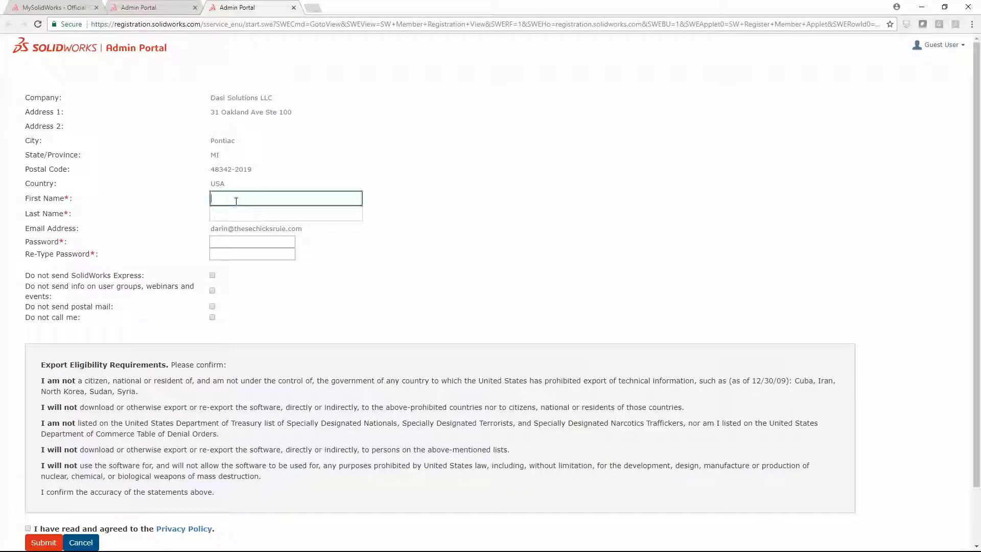
Step: Enter the new user's first name, last name and password, accept the Privacy Policy, and submit
key("Tab")
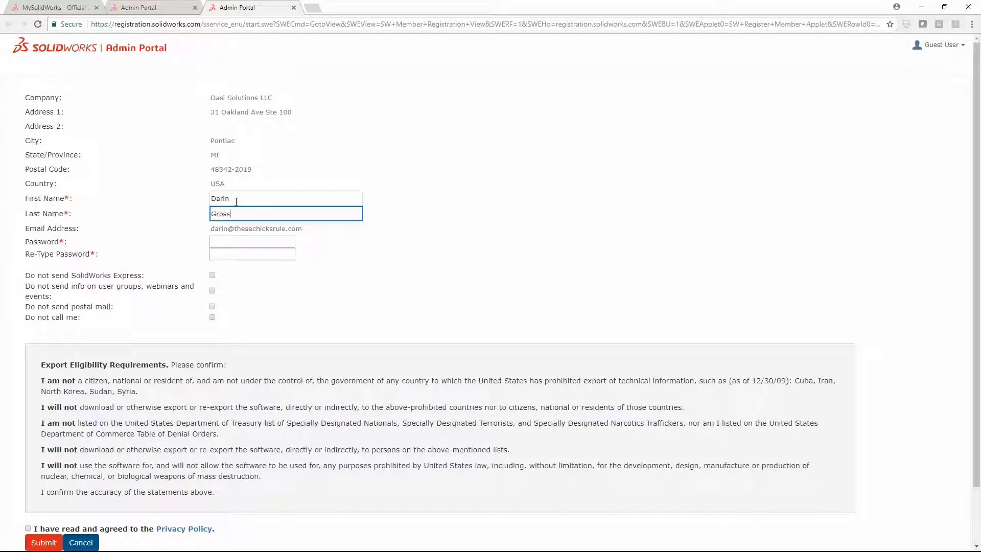
left_click(218, 241)
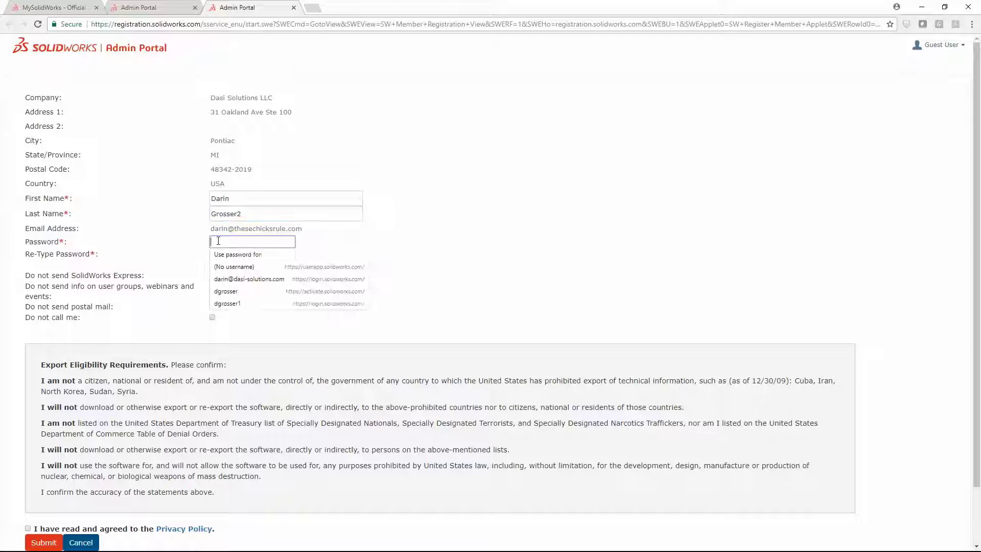
type("•••••••••")
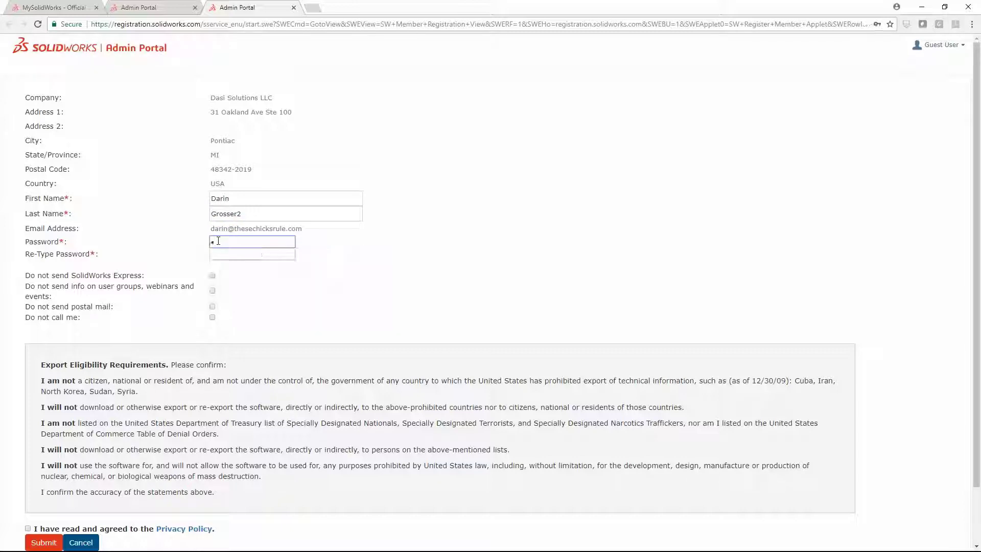
key("Tab")
type("•")
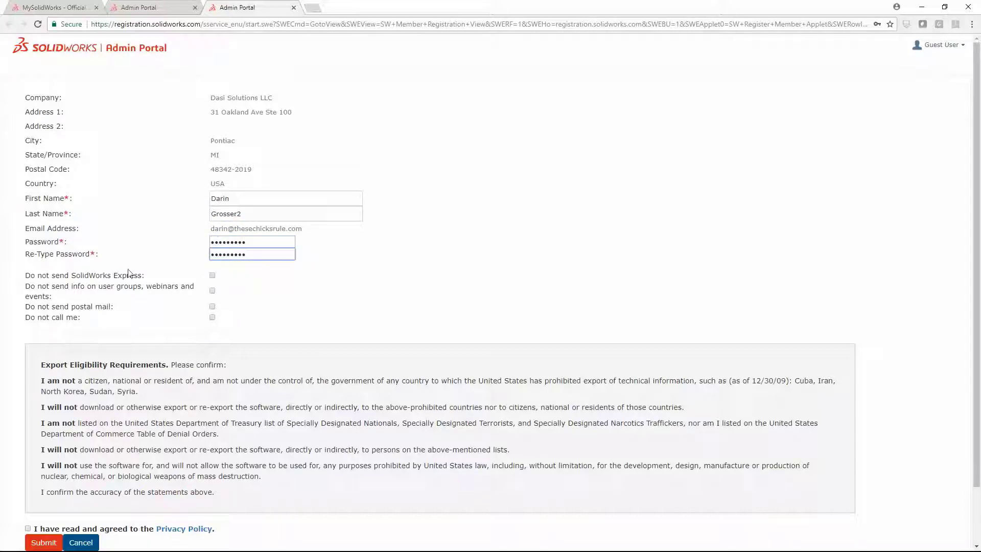
left_click(28, 529)
left_click(43, 542)
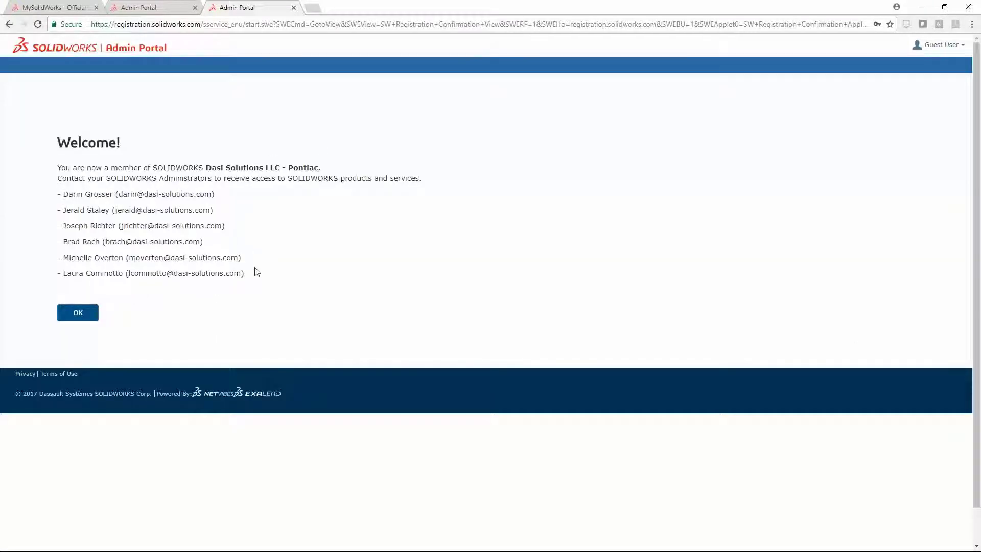
Step: Dismiss the welcome confirmation, go to the Products list, and open its query options
left_click(78, 313)
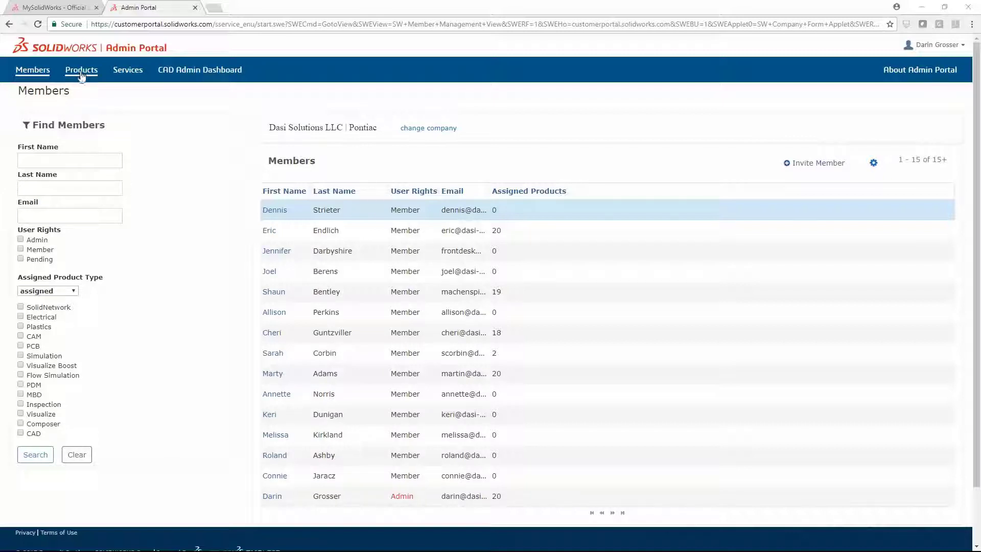
left_click(81, 70)
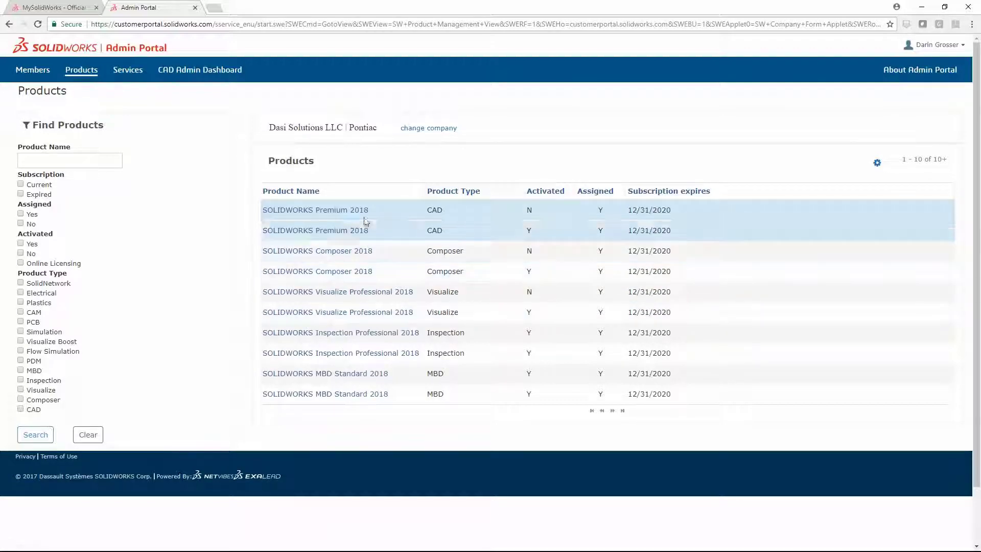
left_click(877, 162)
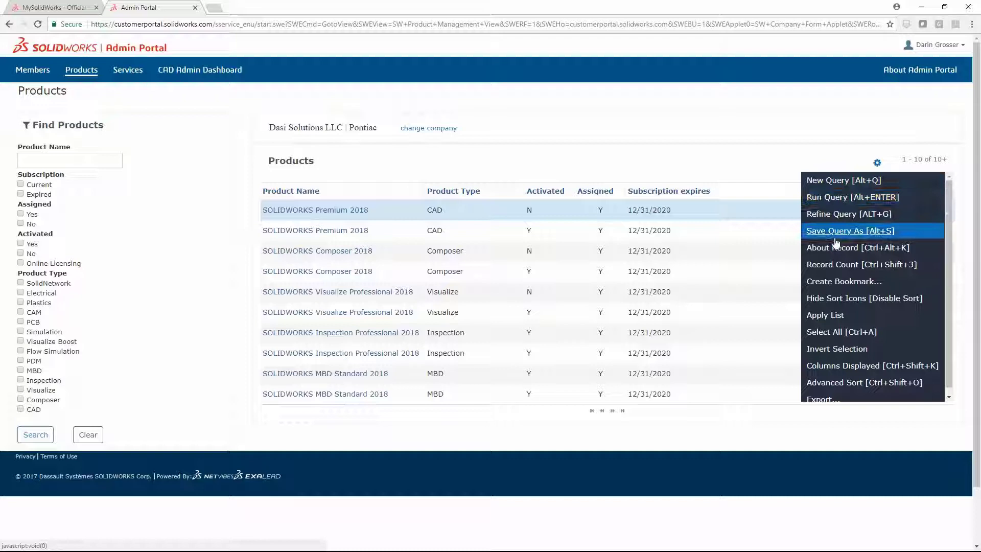
Step: Add Serial Number to the displayed columns just below Product Name, then cancel without saving
left_click(853, 364)
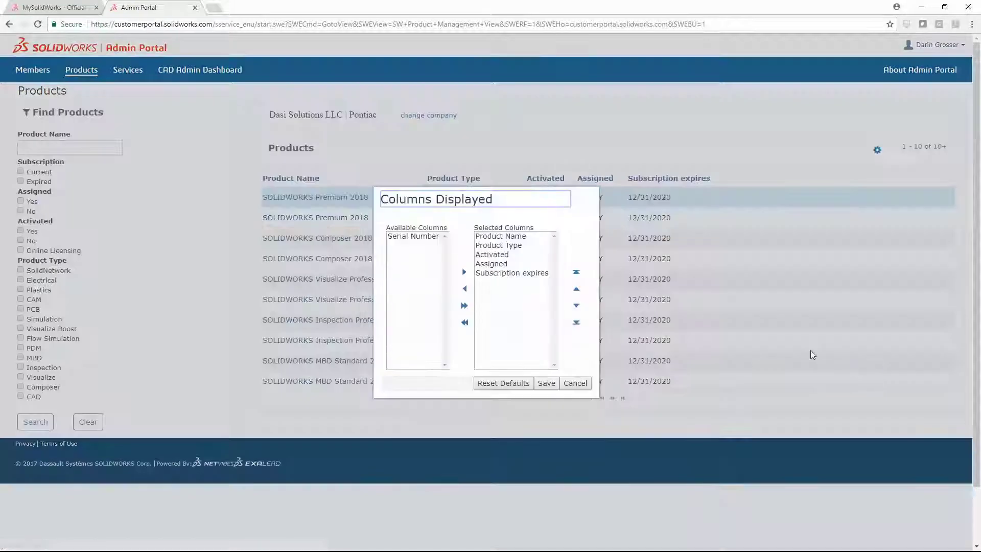
left_click(412, 236)
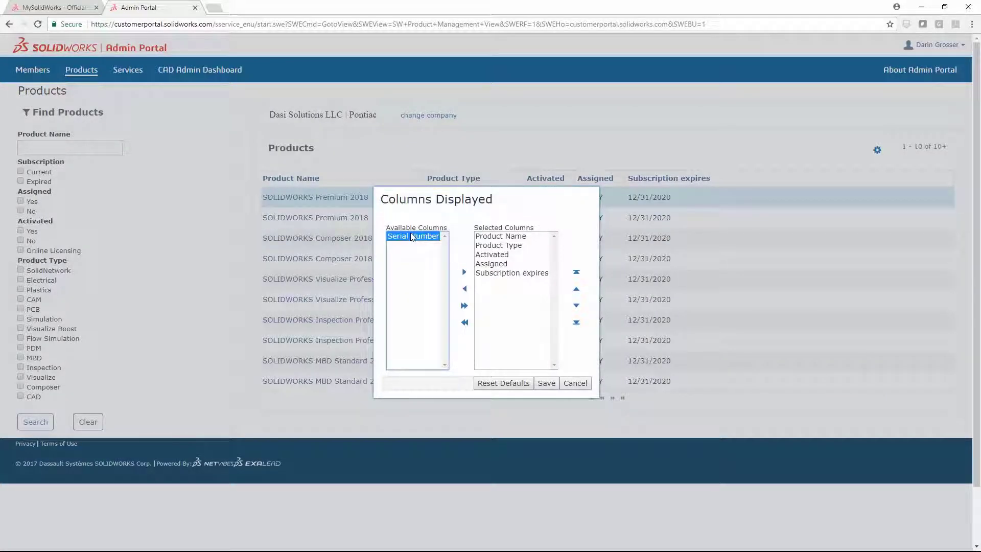
left_click(463, 272)
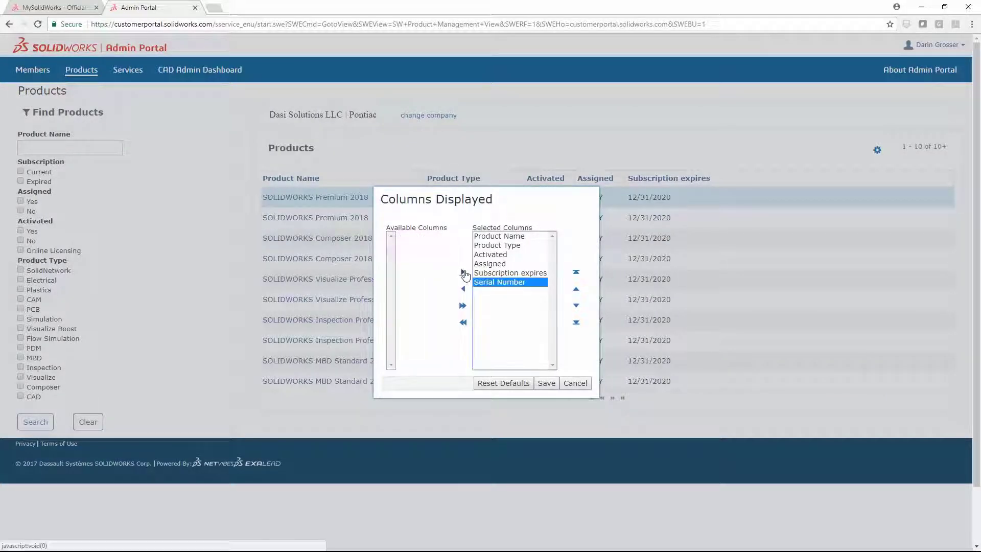
left_click(576, 289)
left_click(576, 290)
left_click(576, 290)
left_click(576, 289)
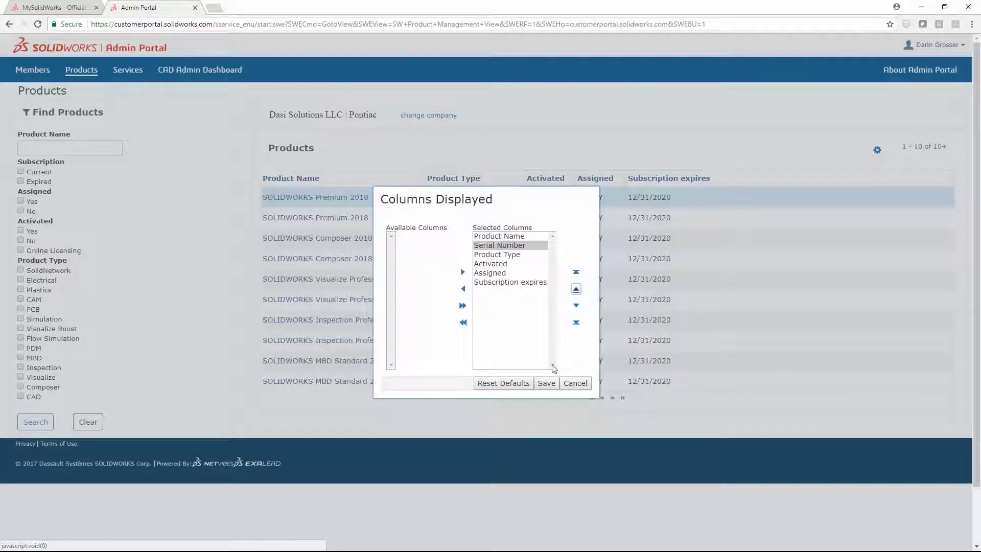
left_click(573, 384)
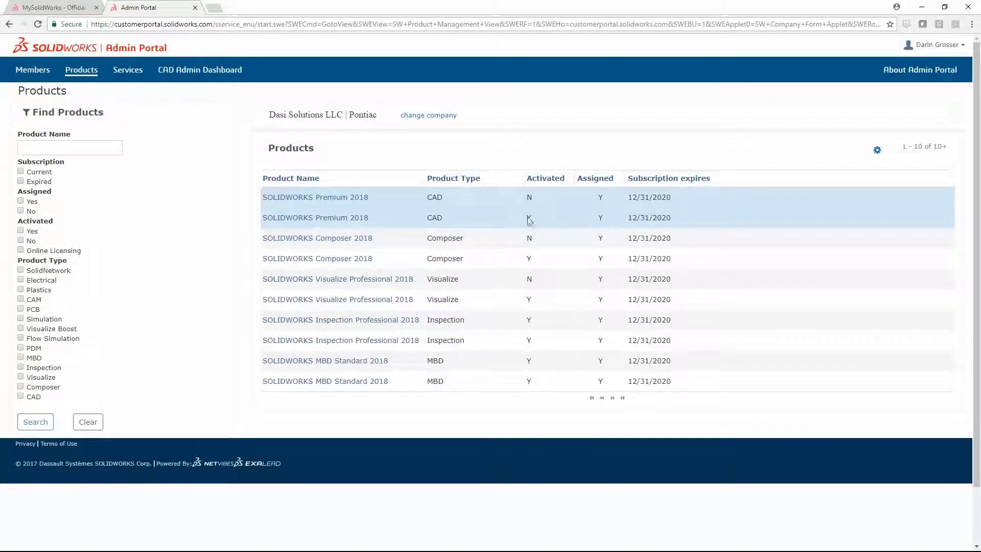
Step: Open the Product Details of the activated SOLIDWORKS Premium 2018 licence
left_click(331, 218)
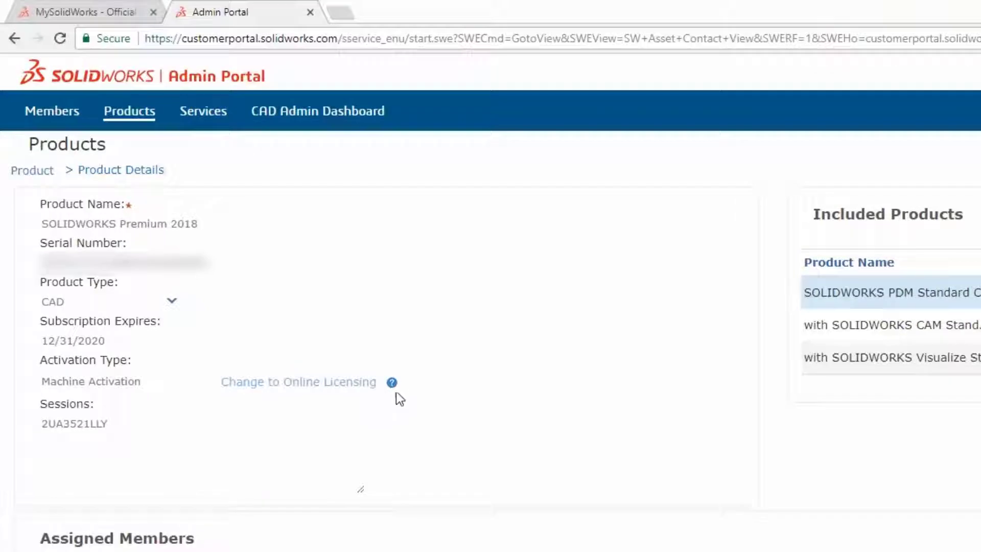
mouse_move(250, 242)
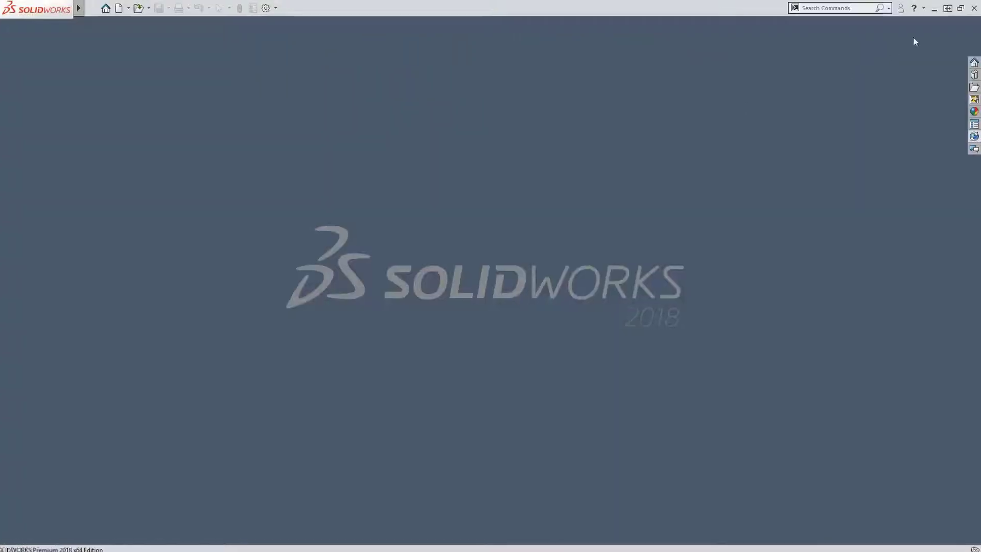
Step: Open the Help drop-down next to the ? icon in the SOLIDWORKS toolbar
left_click(924, 8)
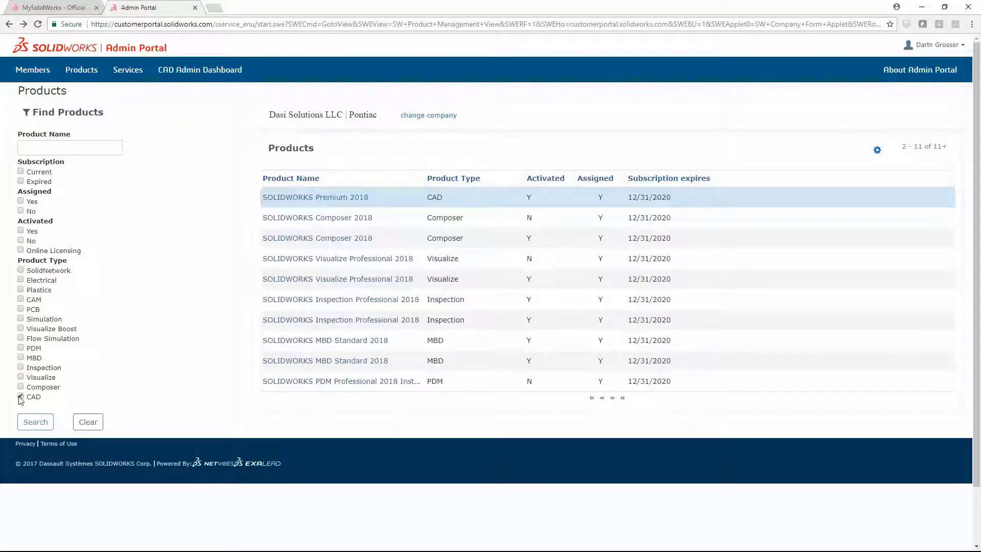
Step: Filter to CAD products and change an unassigned Premium 2018 licence to Online Licensing
left_click(35, 421)
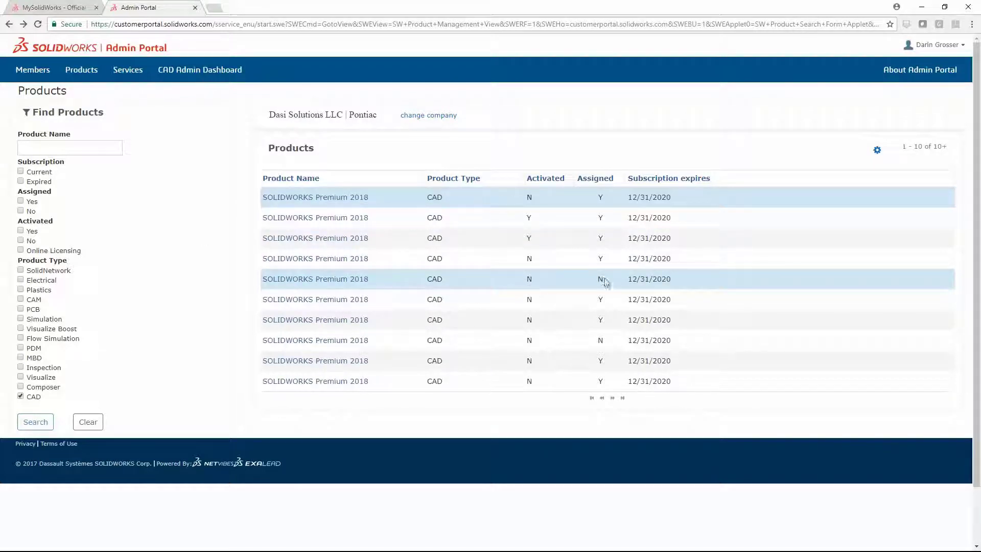
left_click(325, 280)
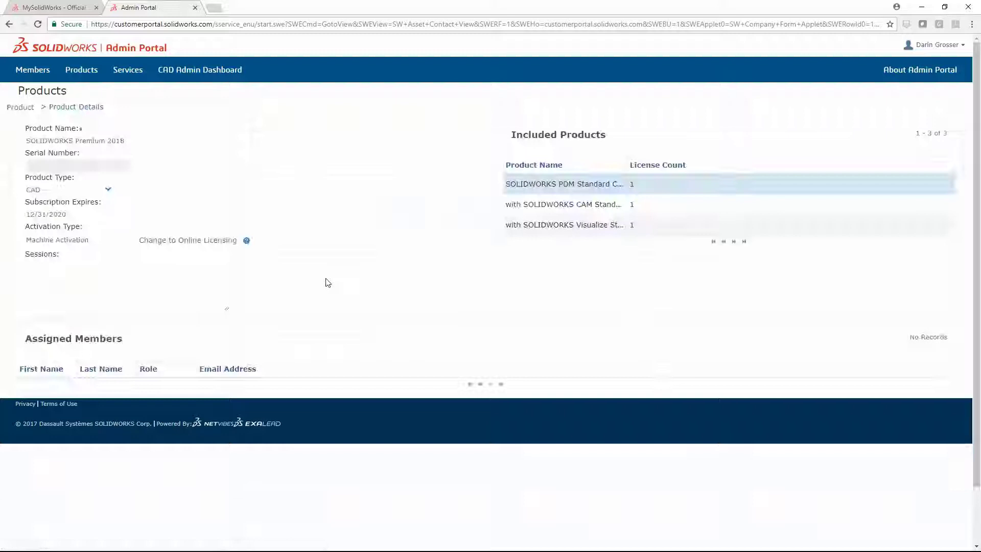
left_click(194, 241)
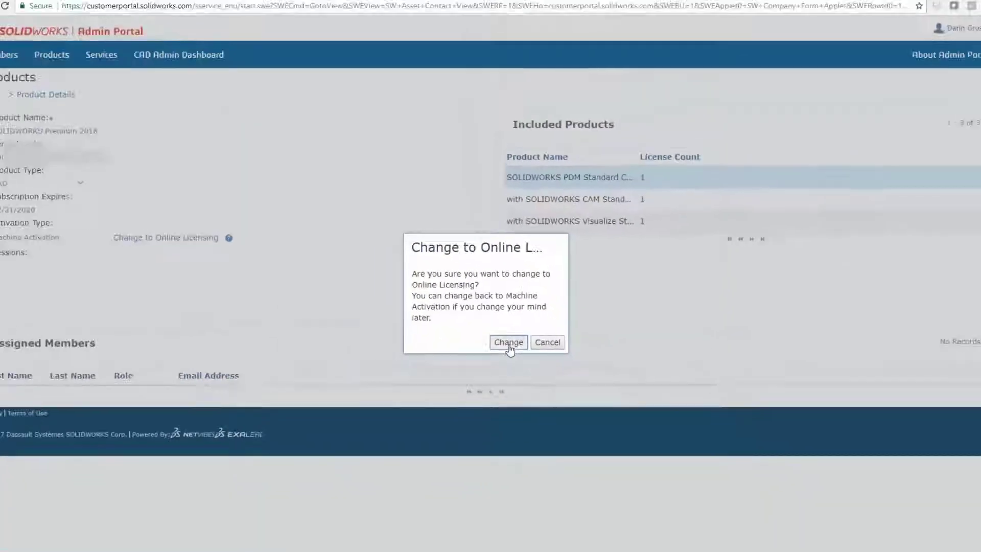
left_click(523, 398)
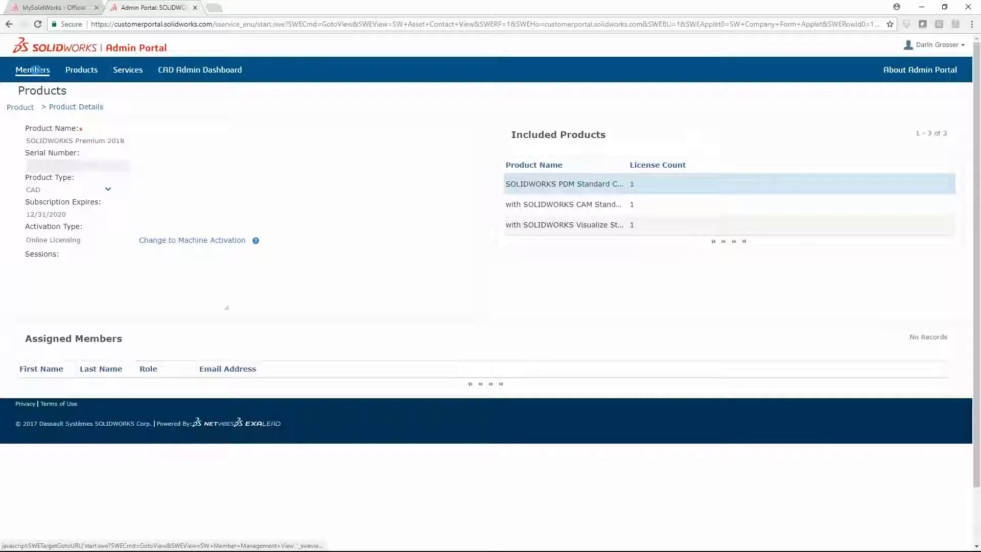
Step: Search Members by the member's last name, narrowing the list to one Admin and one Member
left_click(31, 73)
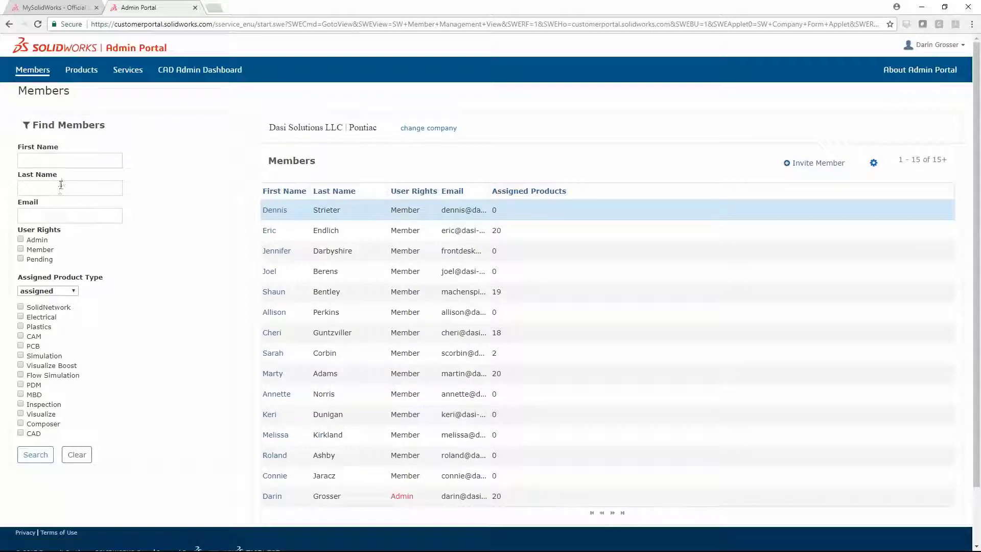
left_click(60, 189)
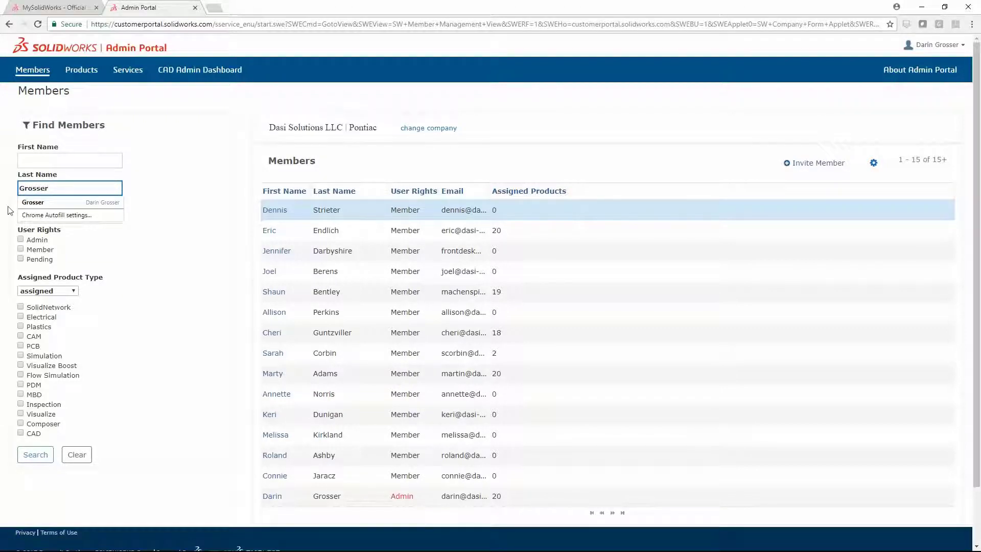
left_click(36, 454)
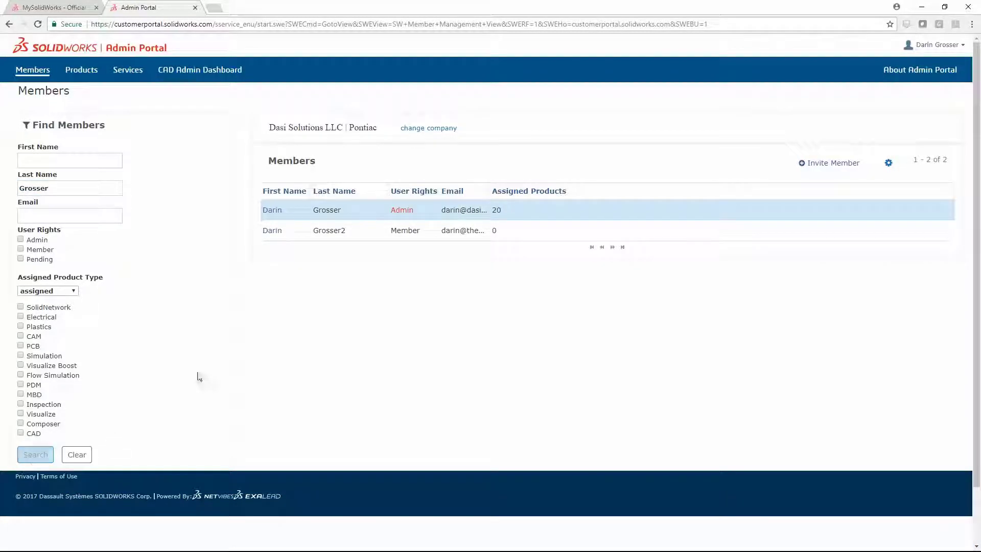
Step: Open the non-admin member and query available products for *Premium*
left_click(273, 230)
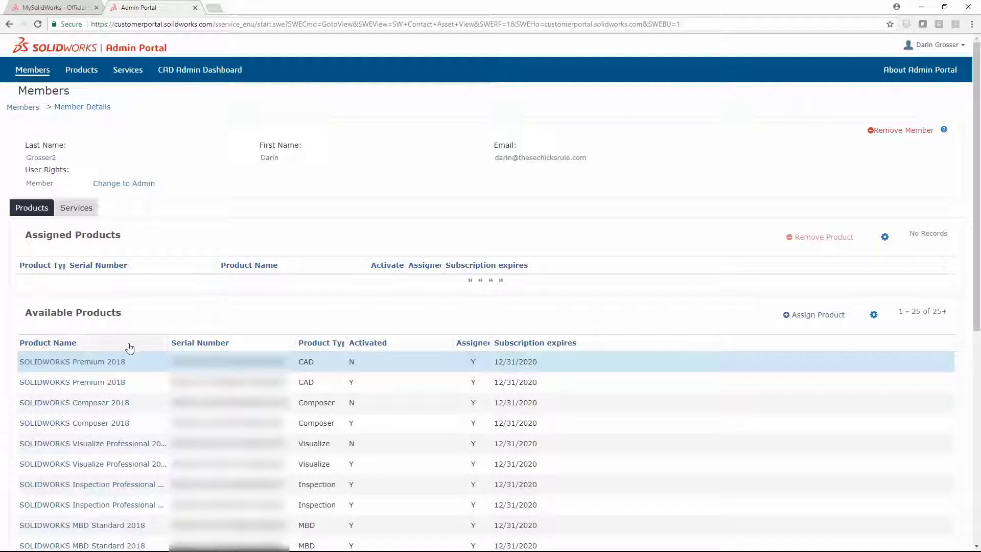
left_click(874, 314)
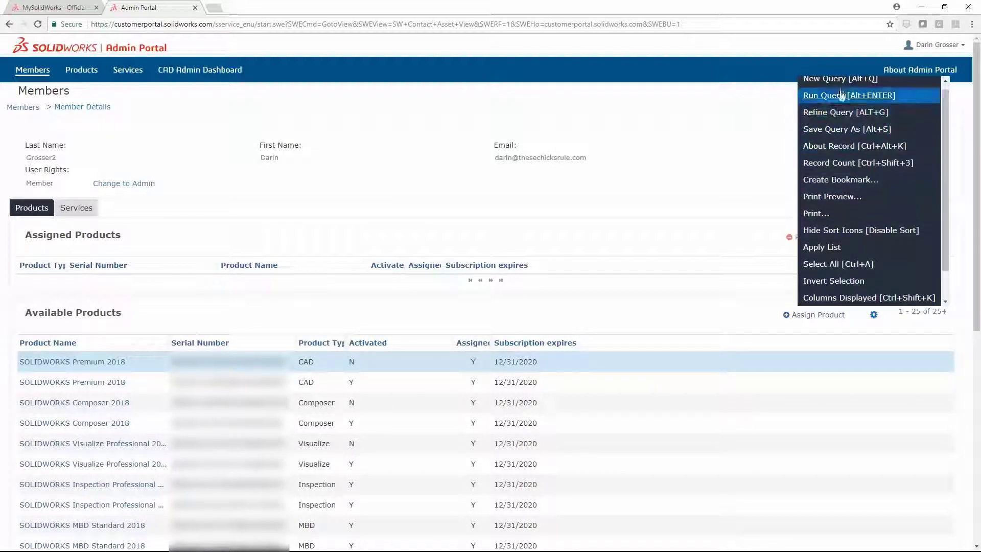
left_click(840, 85)
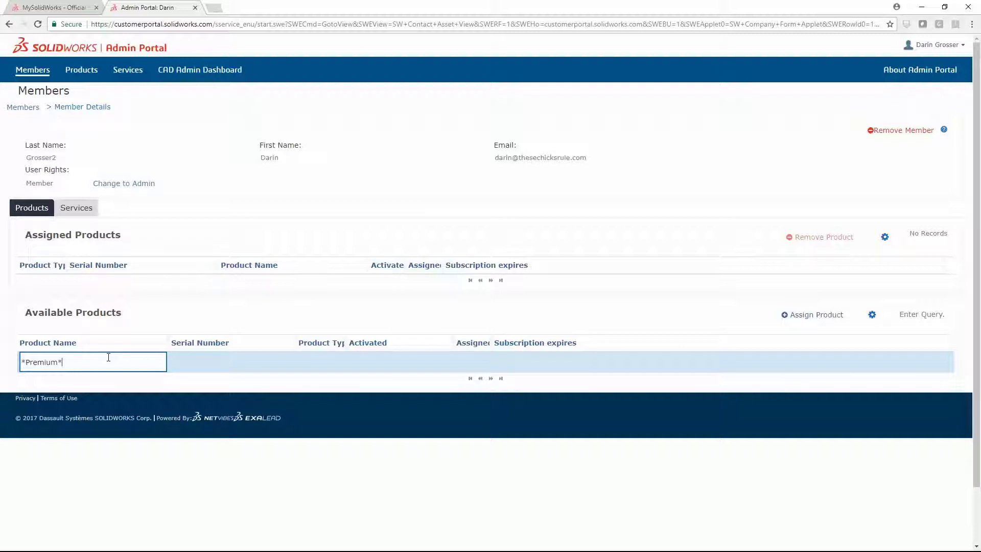
type("*Premium*")
key("Return")
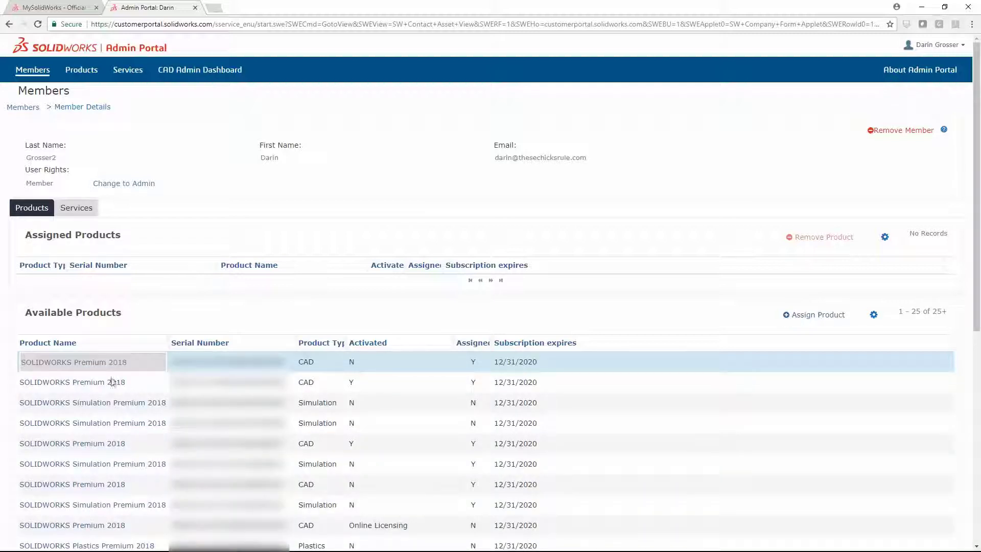
Step: Assign the Online Licensing SOLIDWORKS Premium 2018 licence to the member and confirm
scroll(153, 434, "down", 4)
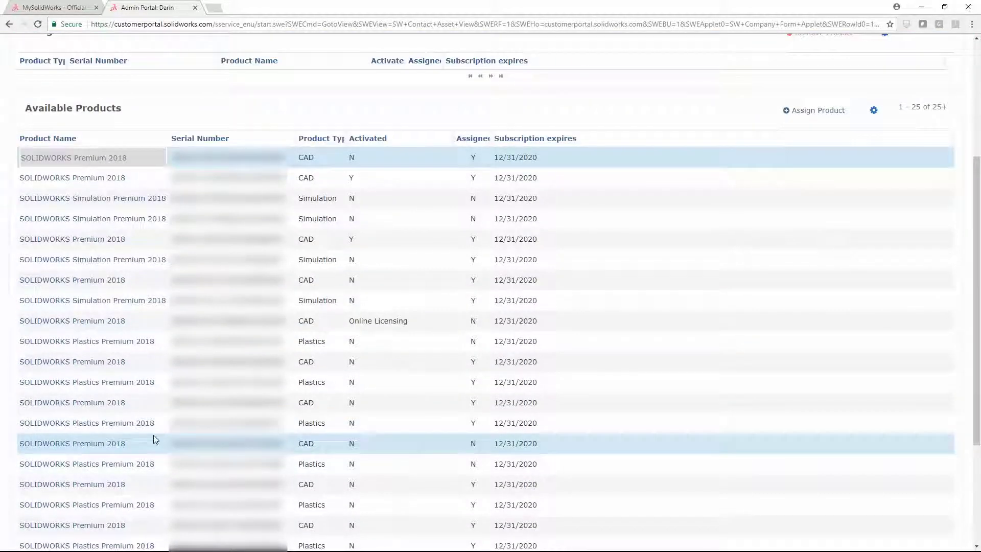
left_click(147, 326)
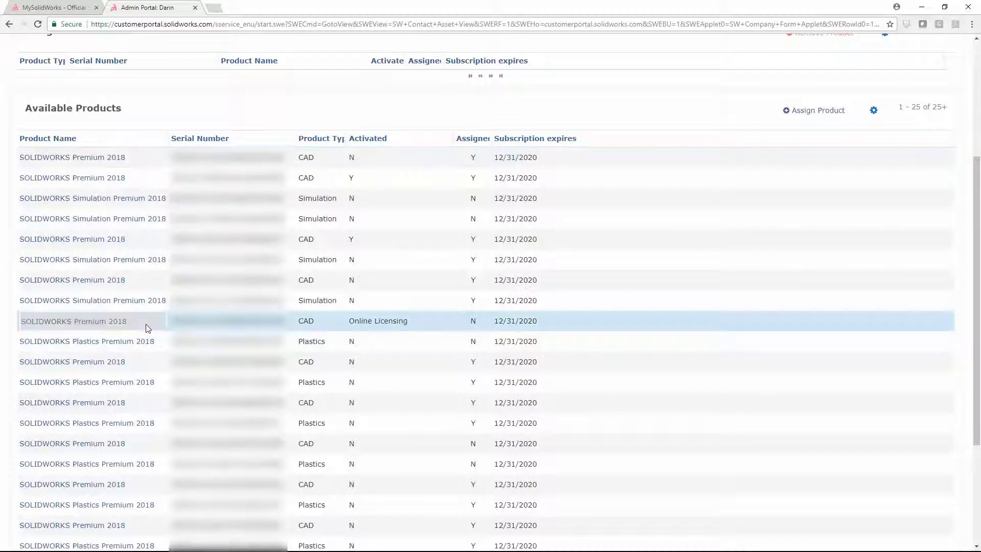
left_click(811, 117)
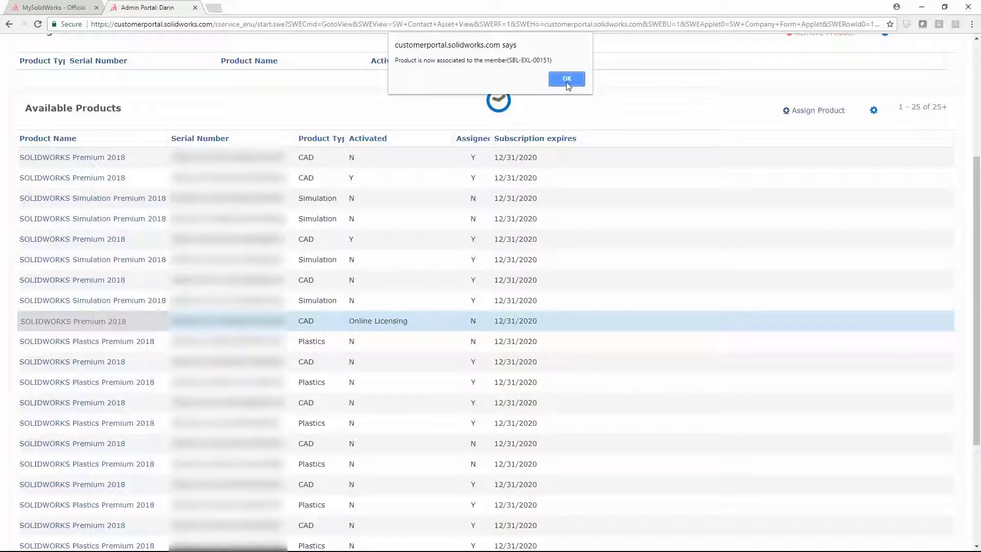
left_click(567, 79)
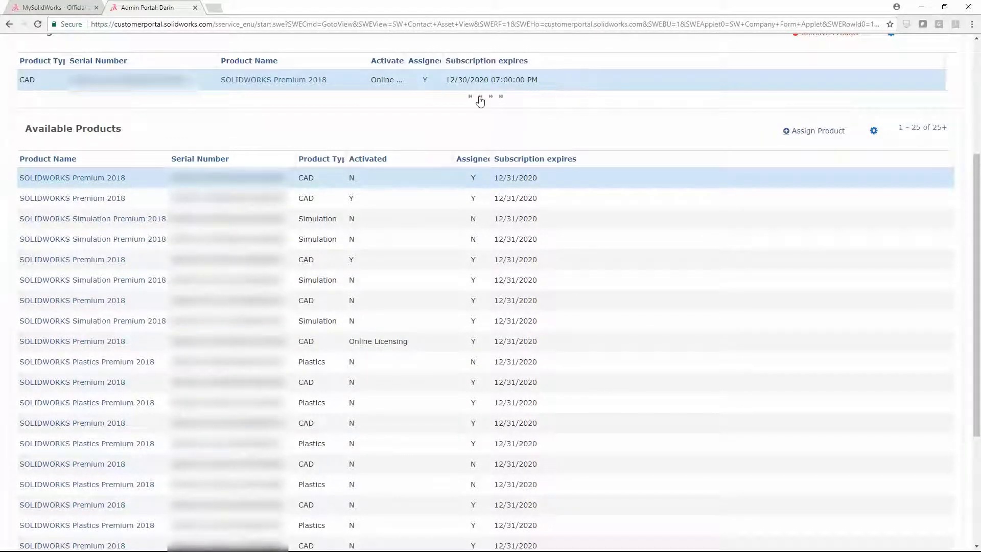
scroll(399, 107, "up", 4)
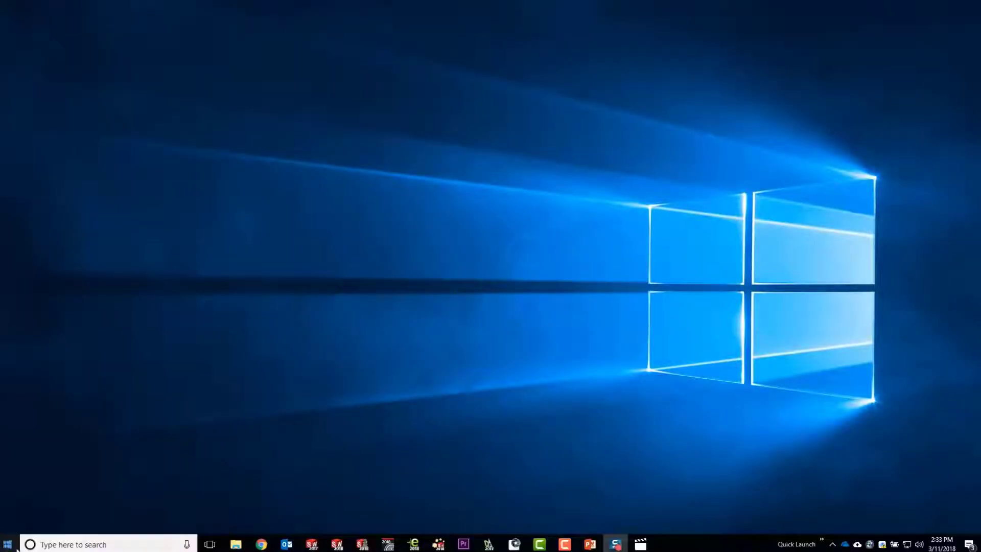
Step: Modify SOLIDWORKS 2018 SP02 from Apps & features to launch its Installation Manager
right_click(9, 544)
left_click(21, 240)
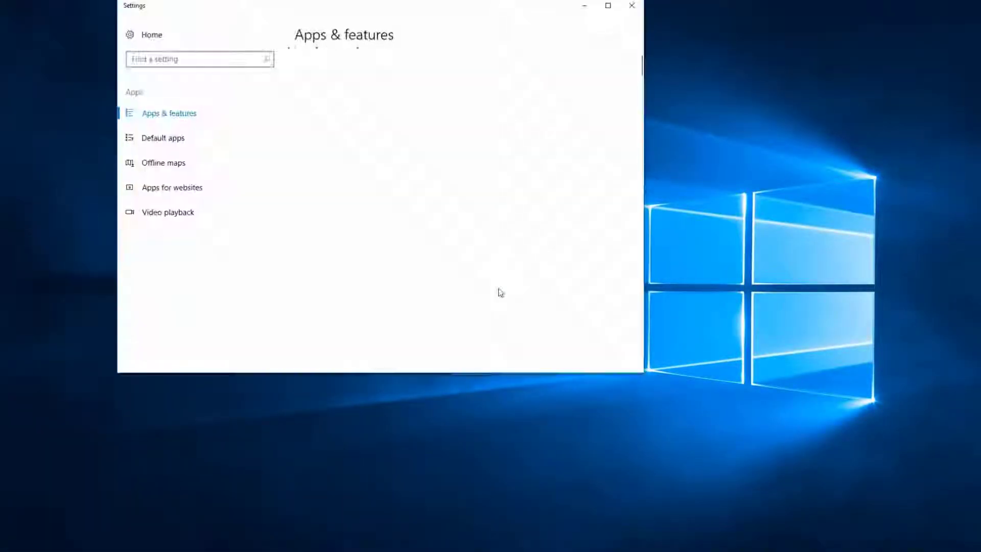
scroll(562, 215, "down", 5)
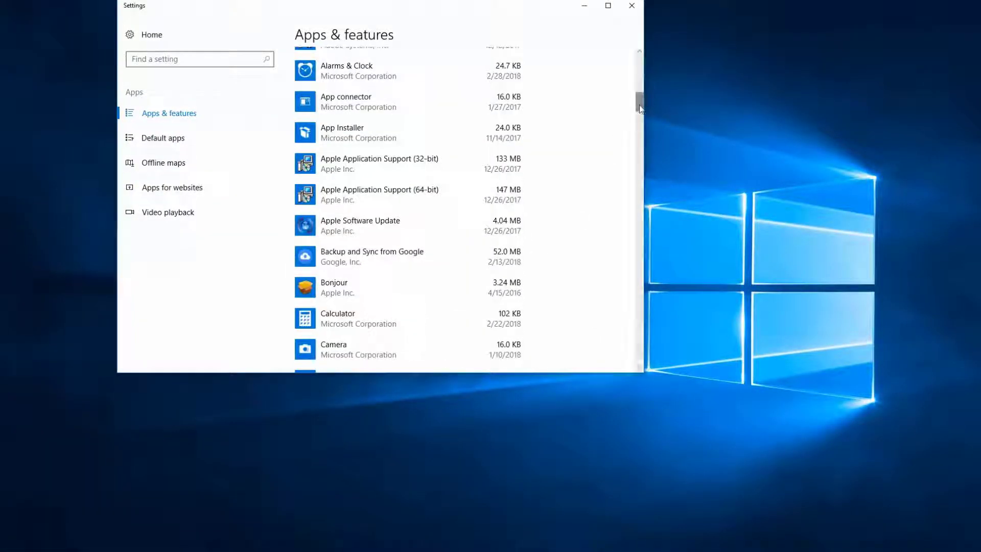
left_click_drag(639, 105, 634, 309)
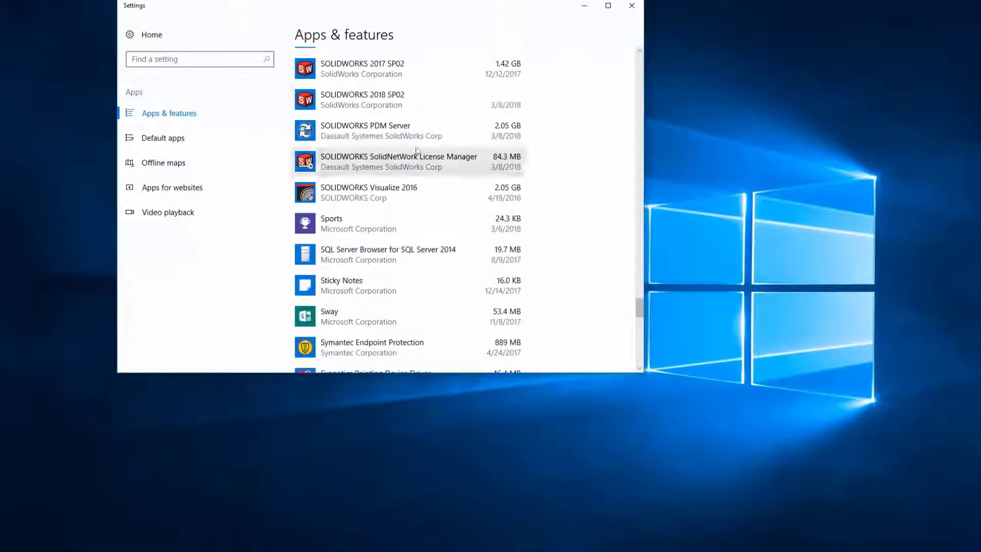
left_click(379, 102)
left_click(446, 102)
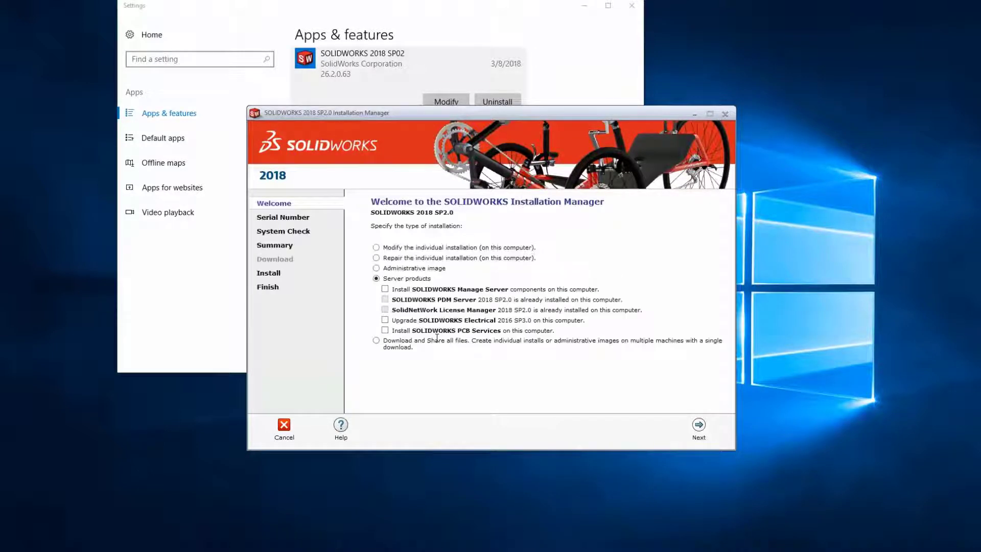
Step: Choose 'Modify the individual installation' and sign in with the account e-mail and password
left_click(377, 247)
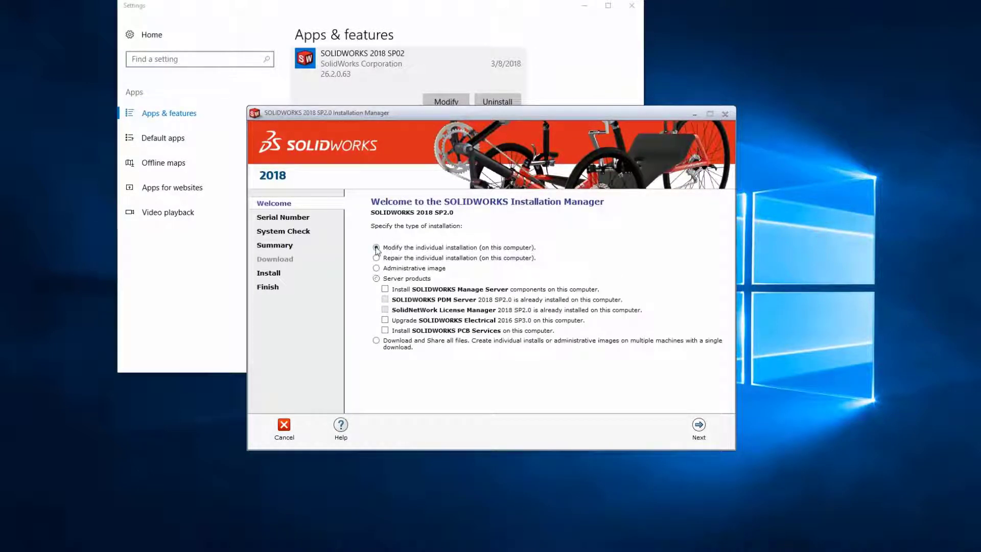
left_click(699, 426)
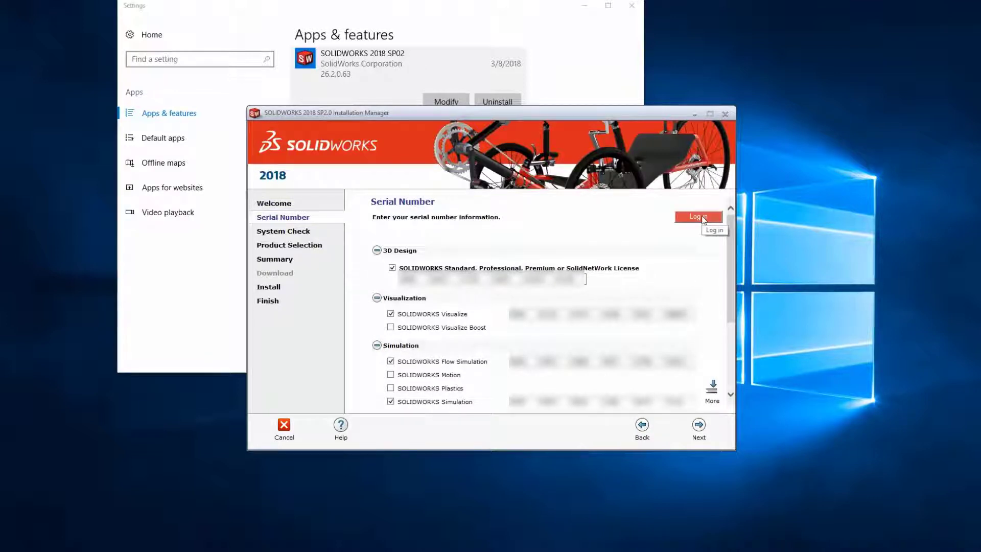
left_click(703, 217)
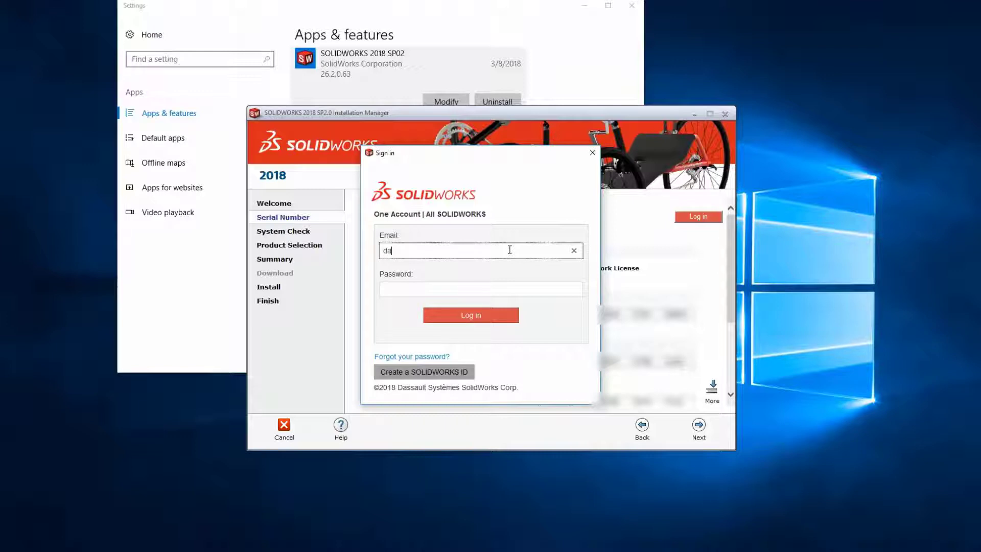
key("Tab")
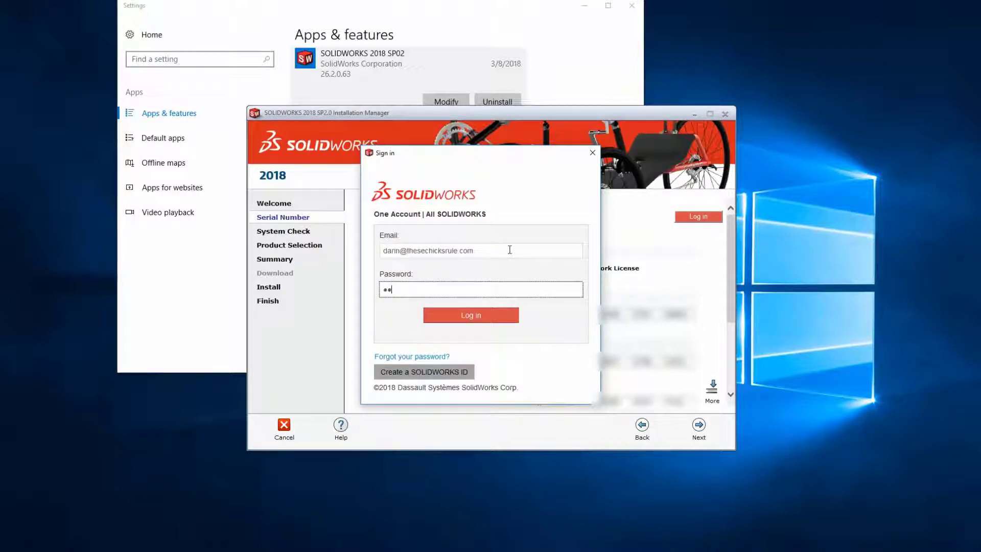
left_click(472, 321)
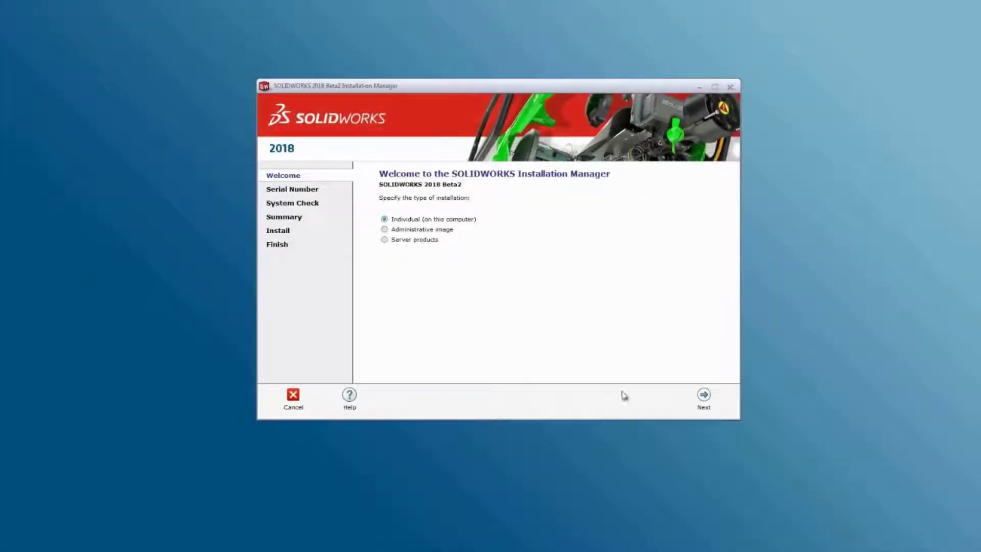
Step: Sign in with the account e-mail and password to auto-fill serial numbers, then continue to Summary
left_click(704, 395)
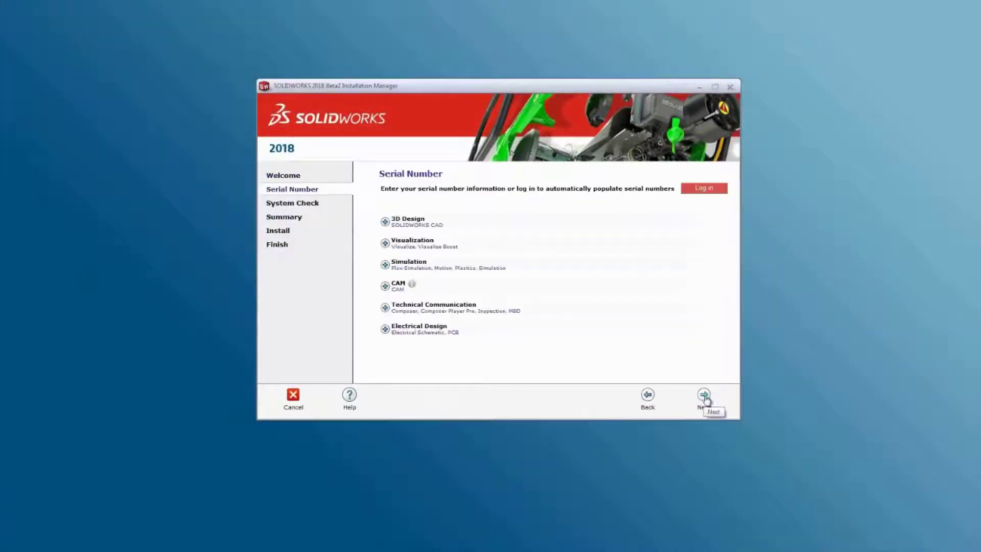
left_click(698, 192)
left_click(364, 183)
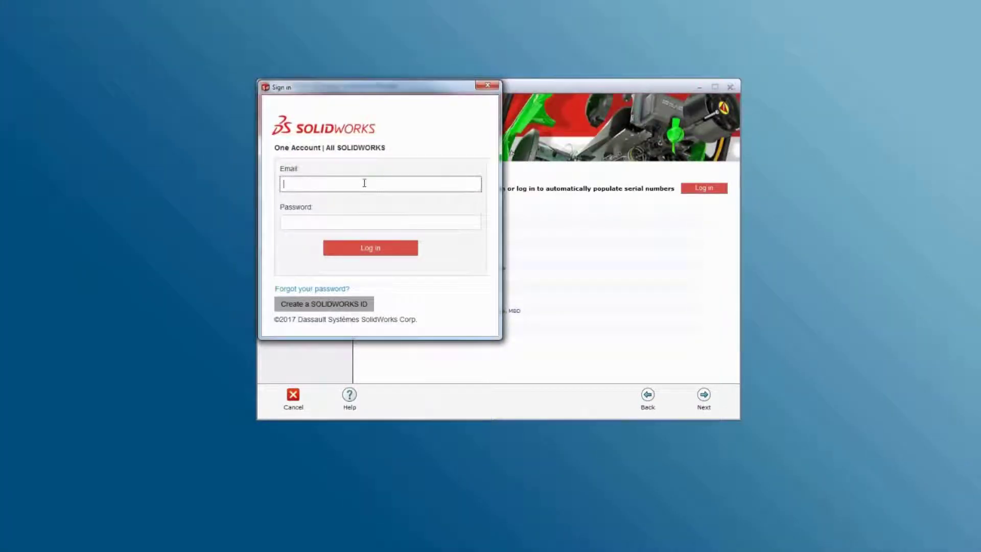
key("Tab")
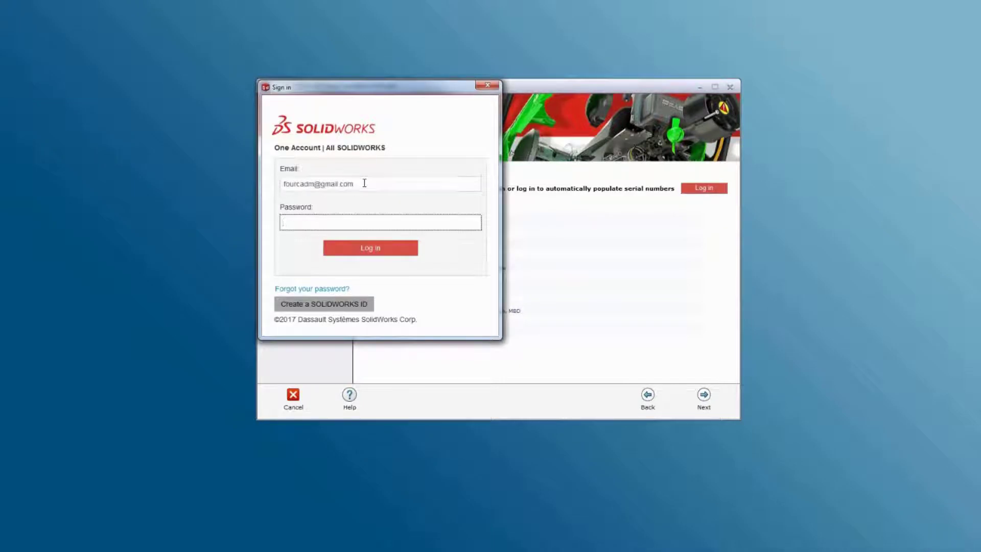
left_click(388, 247)
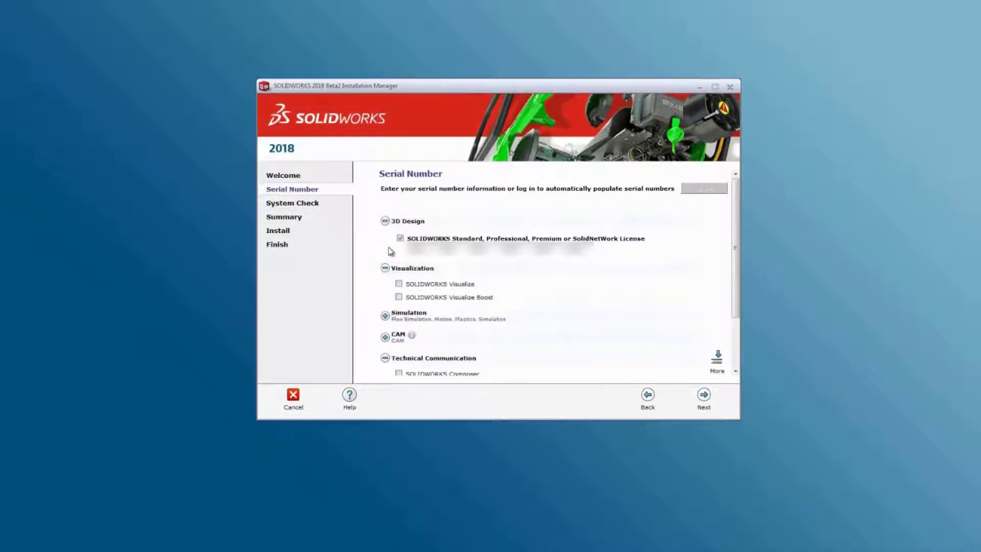
left_click(703, 396)
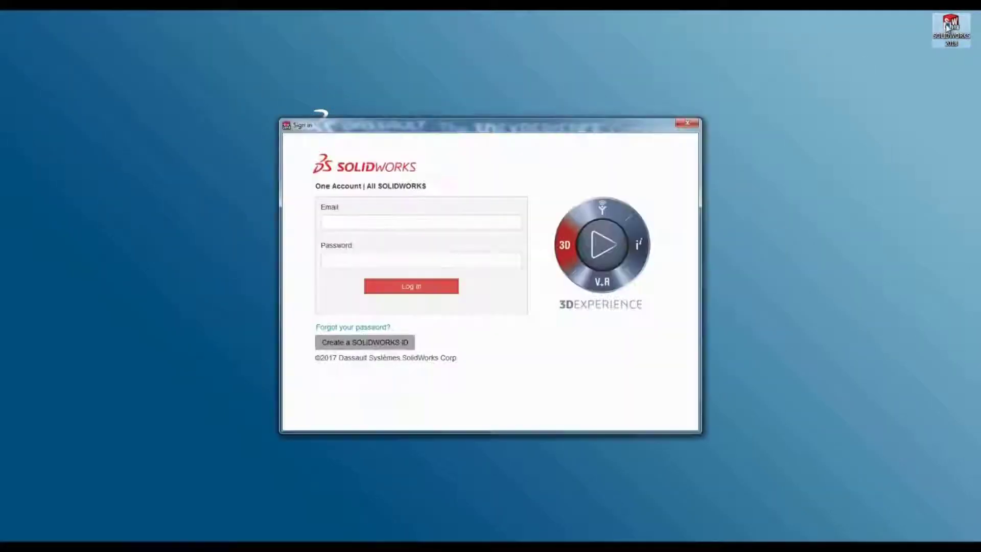
Step: Launch SOLIDWORKS 2018 signed in with the SOLIDWORKS ID, close Welcome, and open the user menu
left_click(331, 222)
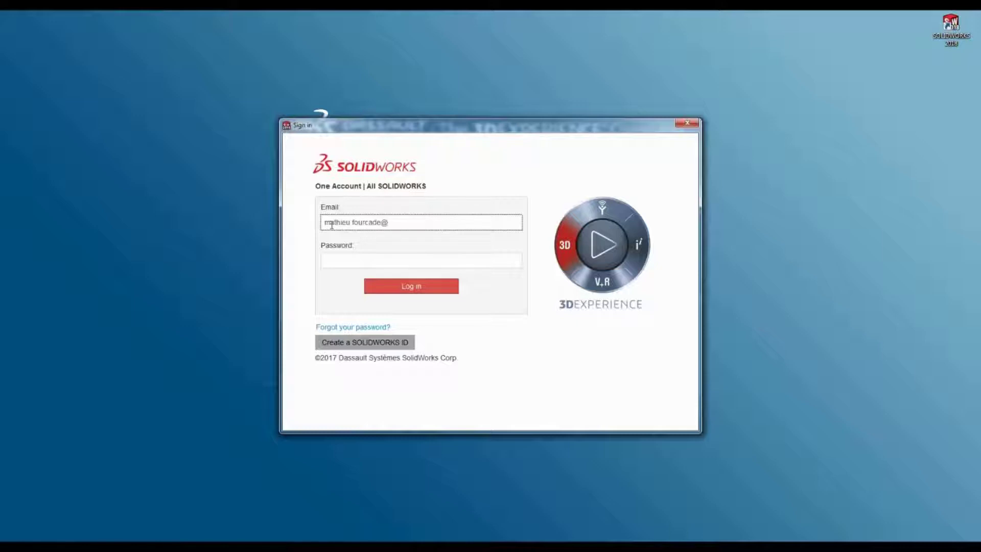
key("Tab")
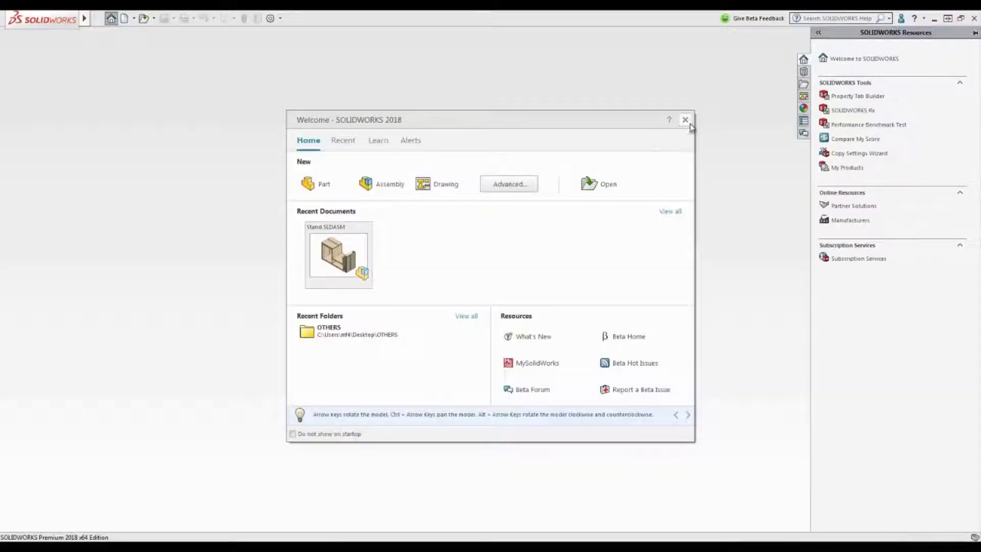
left_click(686, 119)
left_click(901, 18)
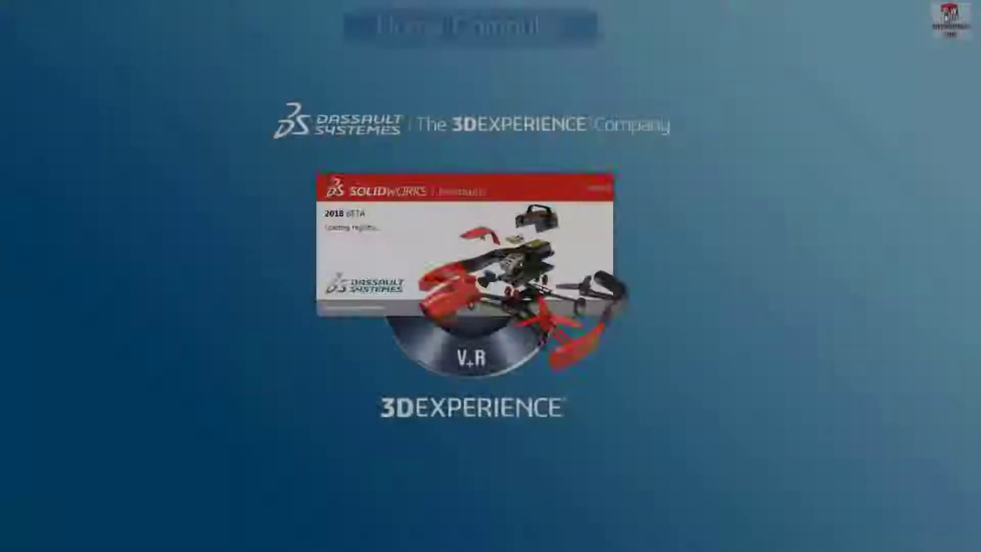
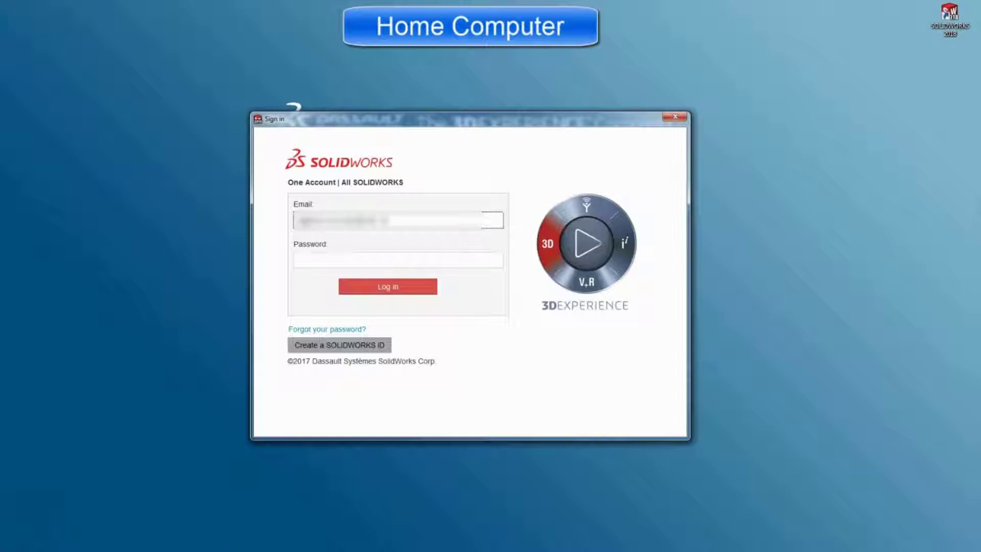
Step: Sign in to SOLIDWORKS with the account e-mail and password
left_click(398, 260)
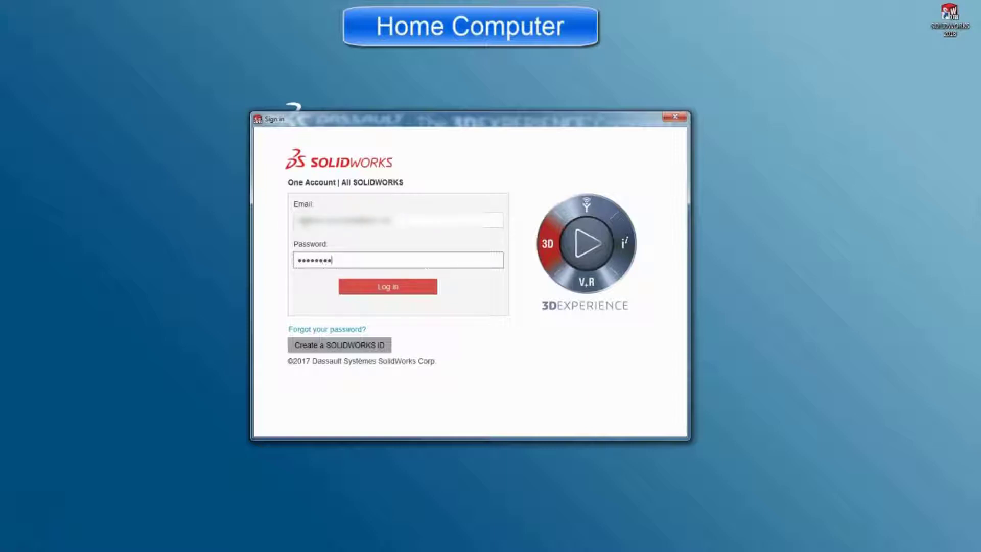
key("Return")
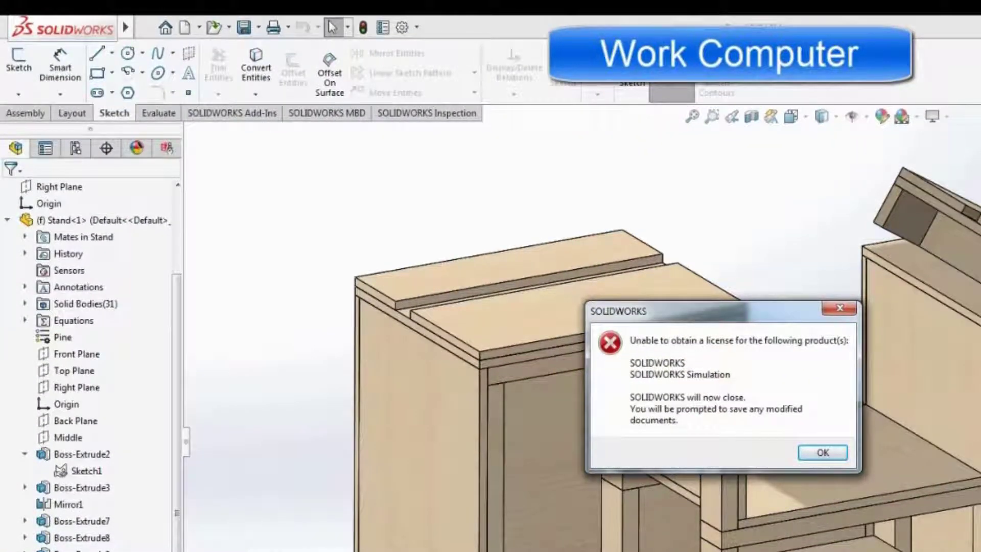
Step: Acknowledge the 'Unable to obtain a license' message and Save All modified Stand documents
left_click(245, 30)
left_click(828, 453)
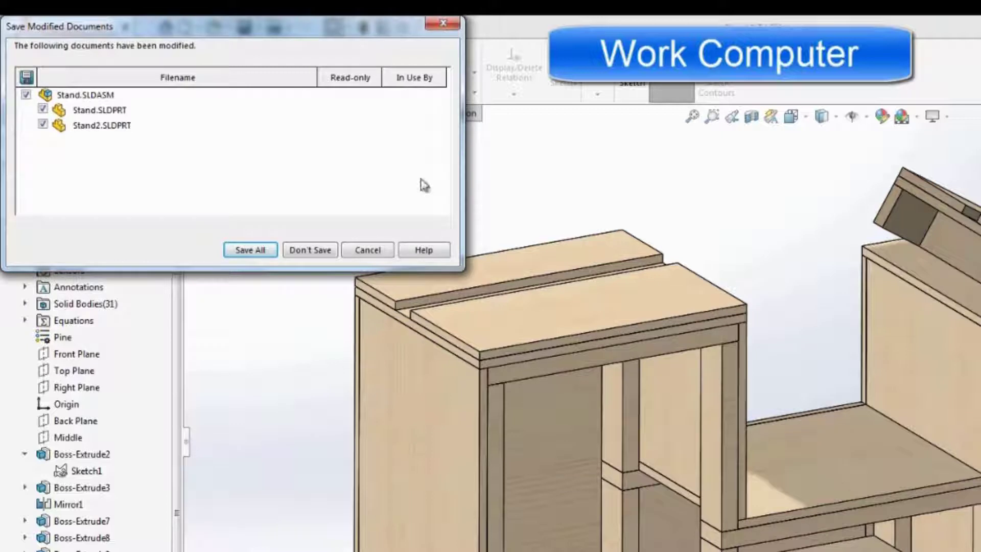
left_click(264, 250)
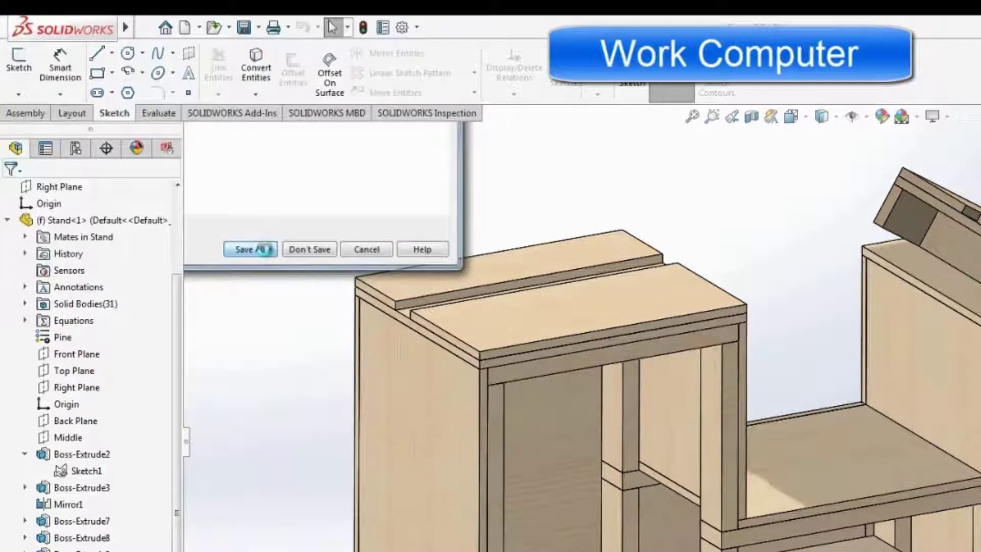